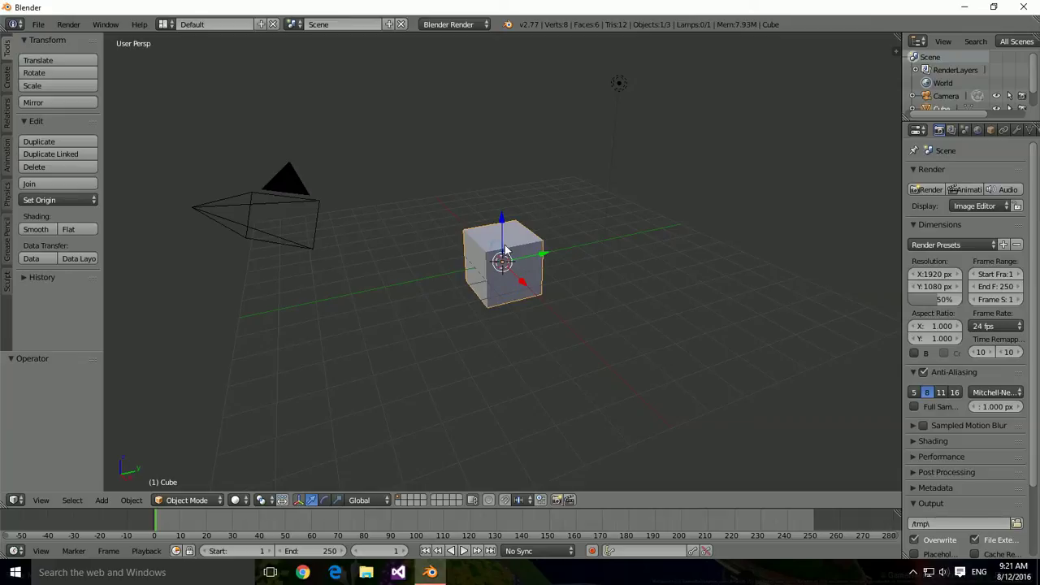
Delete the default cube and browse the Add > Mesh menu without adding anything
key("x")
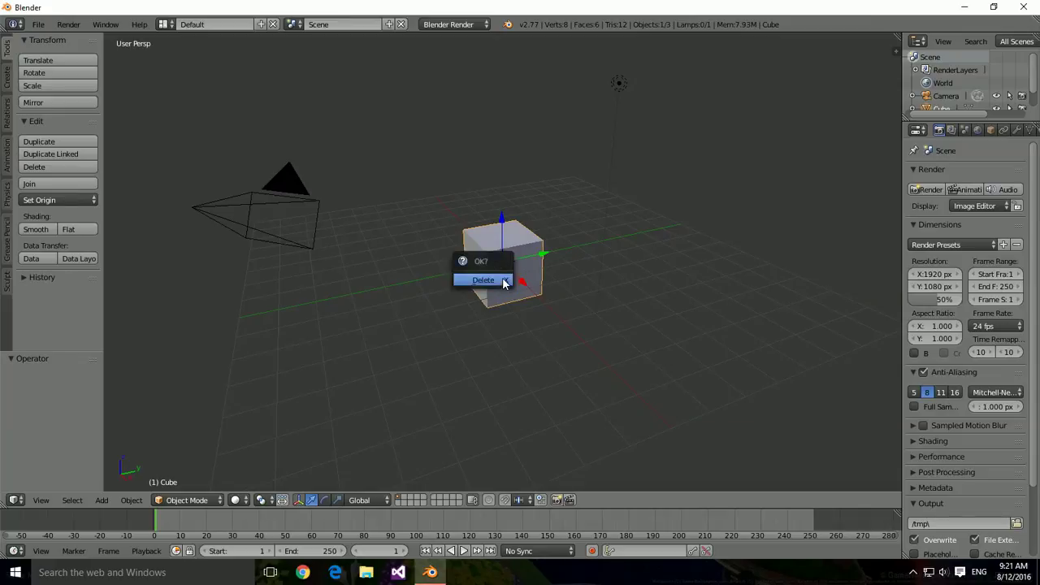
left_click(504, 282)
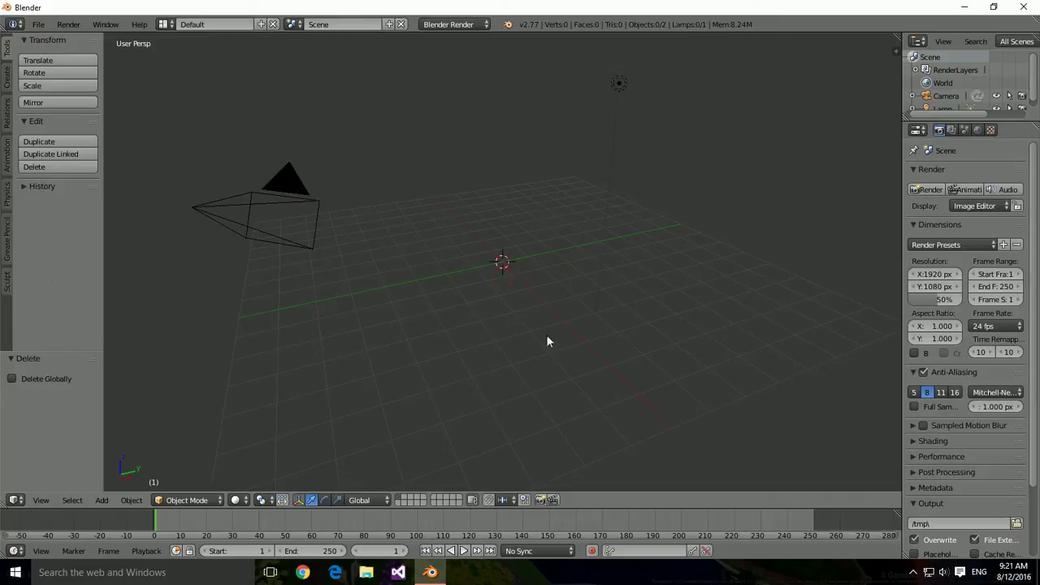
left_click(106, 501)
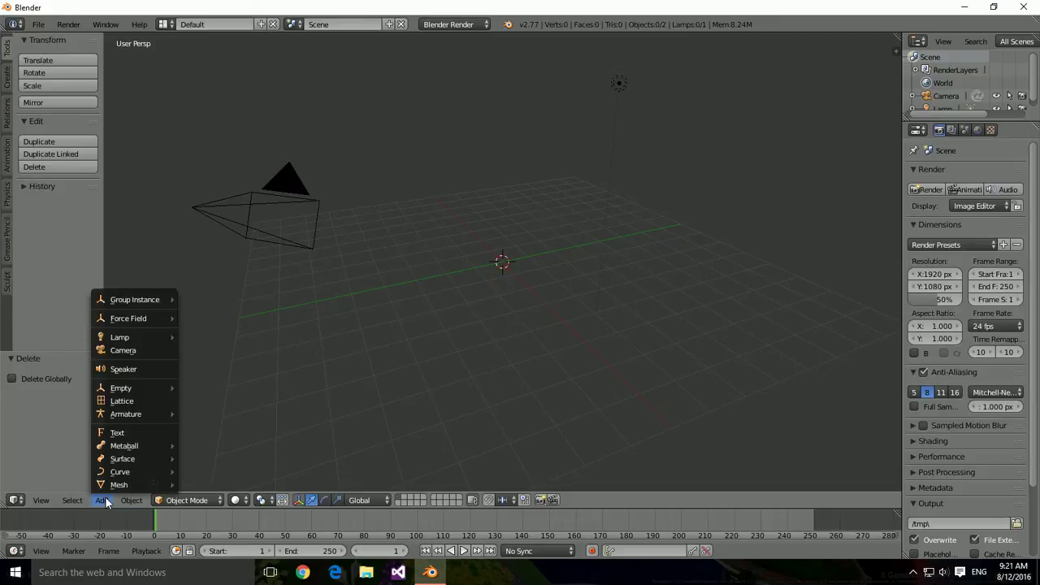
mouse_move(110, 486)
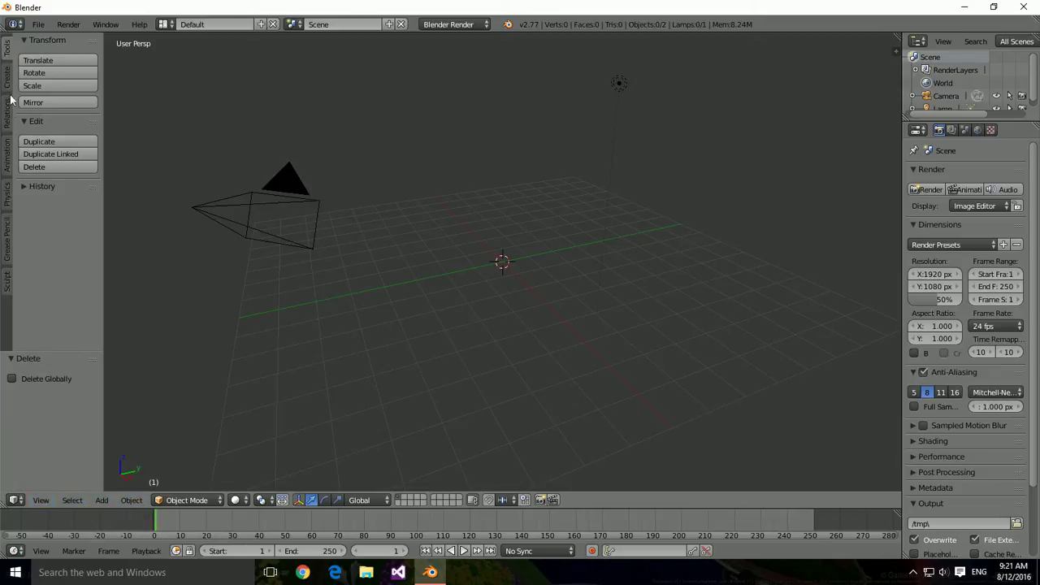
left_click(102, 500)
key("shift+a")
mouse_move(527, 265)
Add a radius 1.000 plane at the origin and orbit to a low side angle
left_click(102, 500)
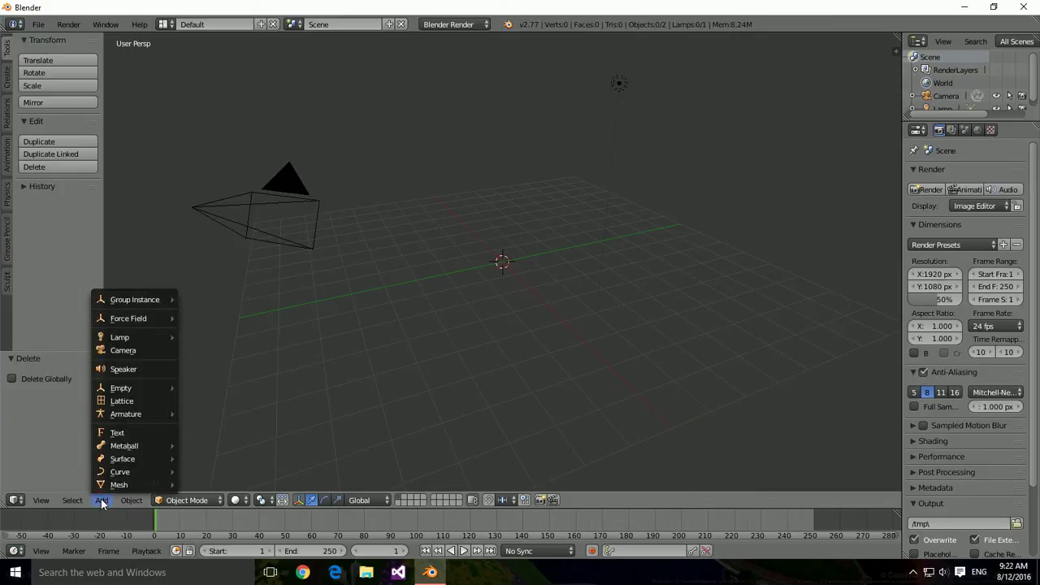
mouse_move(109, 488)
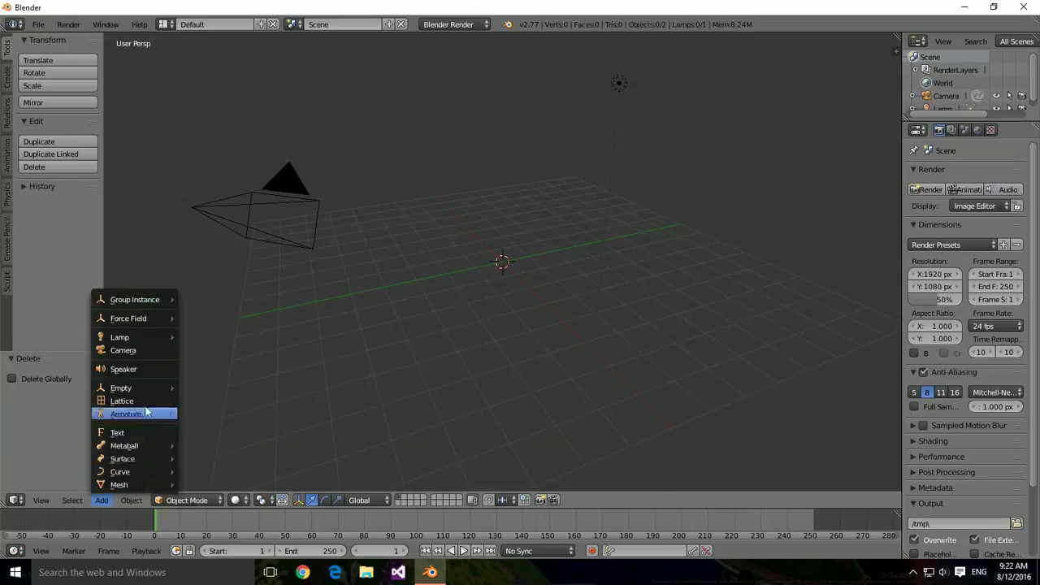
mouse_move(139, 474)
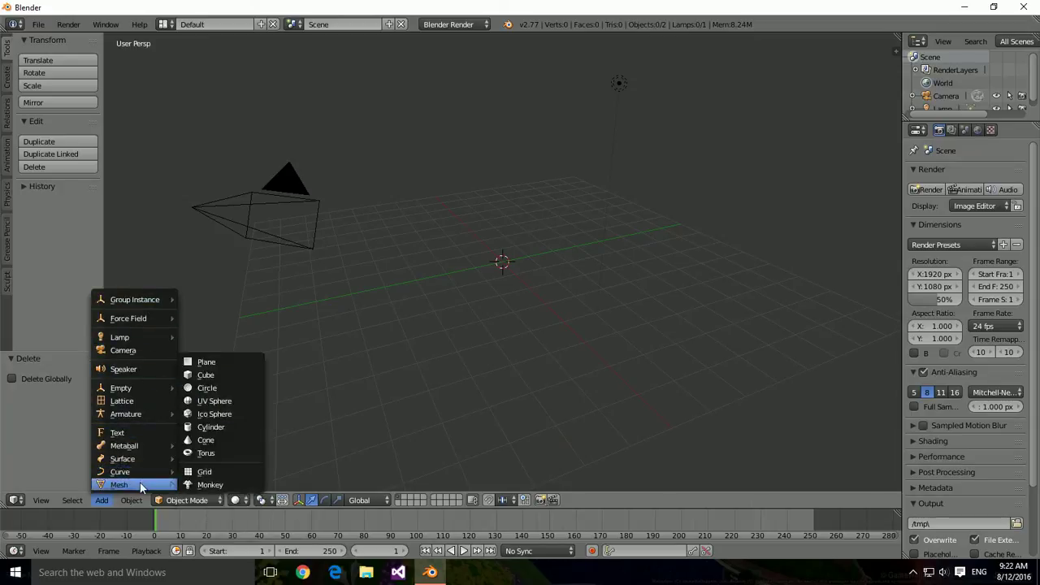
left_click(213, 364)
middle_click_drag(697, 343, 669, 395)
left_click(102, 500)
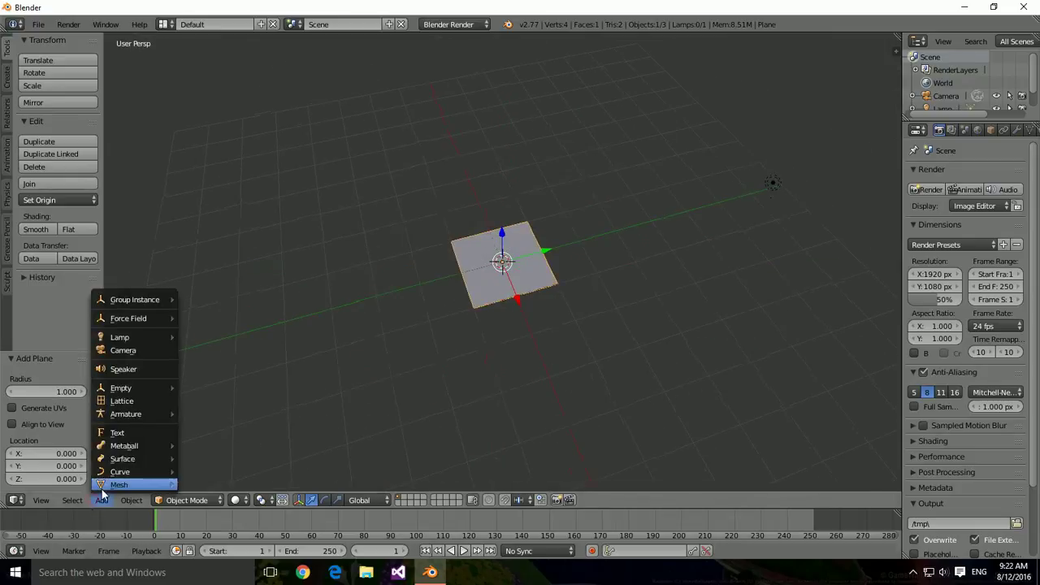
Swap the plane for a radius 1.000 cube at the origin, orbiting to bring the camera into view
key("x")
left_click(610, 319)
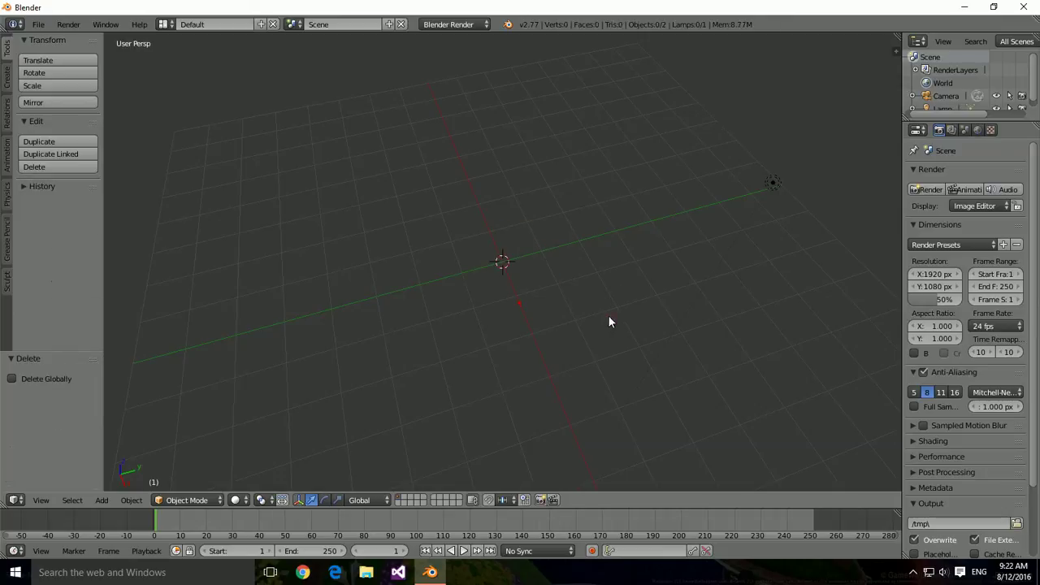
left_click(101, 500)
mouse_move(105, 485)
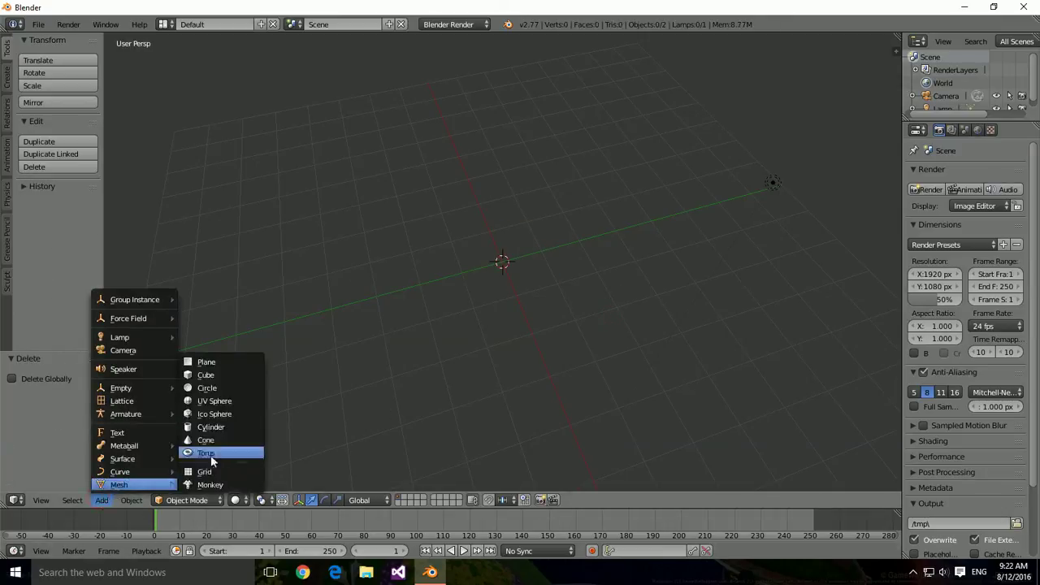
left_click(205, 375)
middle_click_drag(338, 375, 573, 332)
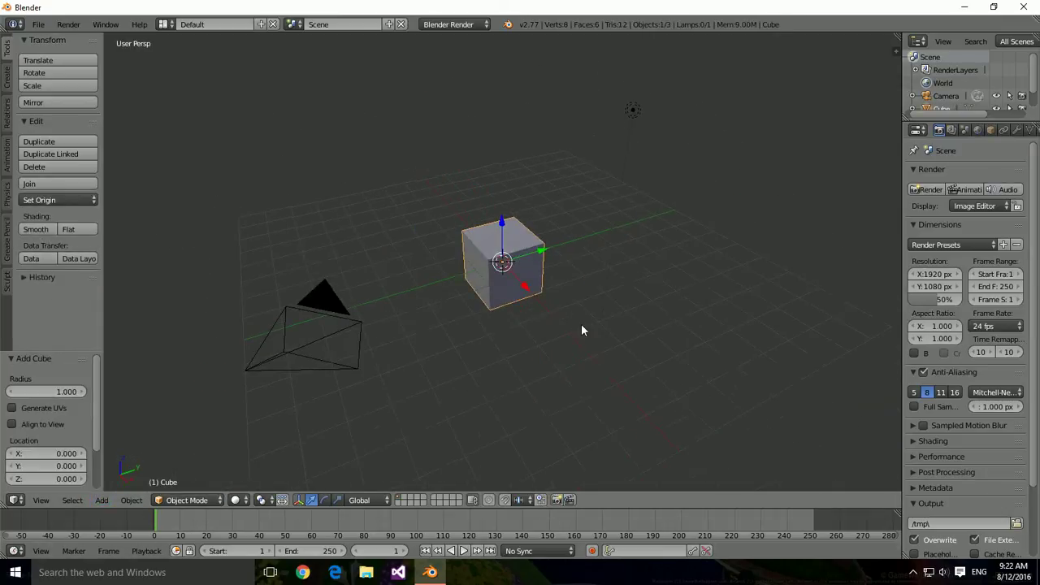
scroll(586, 330, "up", 3)
scroll(586, 331, "down", 2)
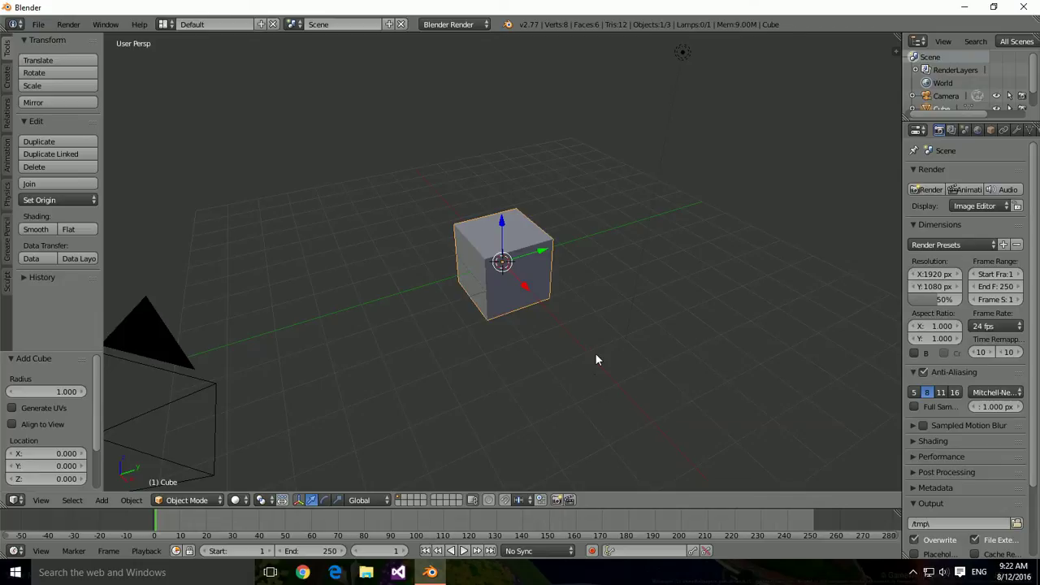
middle_click_drag(593, 337, 570, 346)
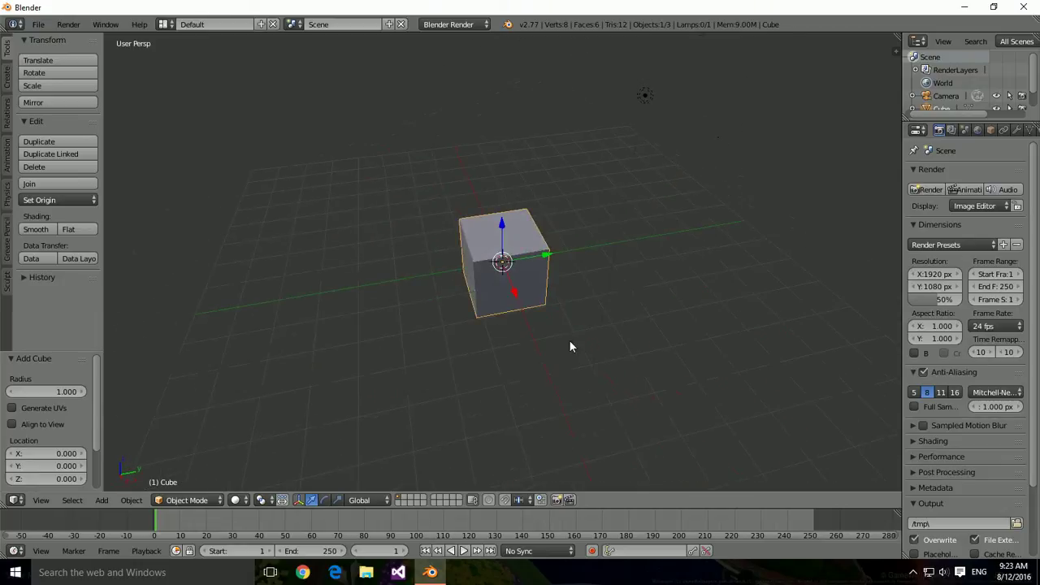
Swap the cube for a 32-vertex, radius 1.000 circle and view it from near top-down
key("x")
left_click(476, 379)
left_click(103, 500)
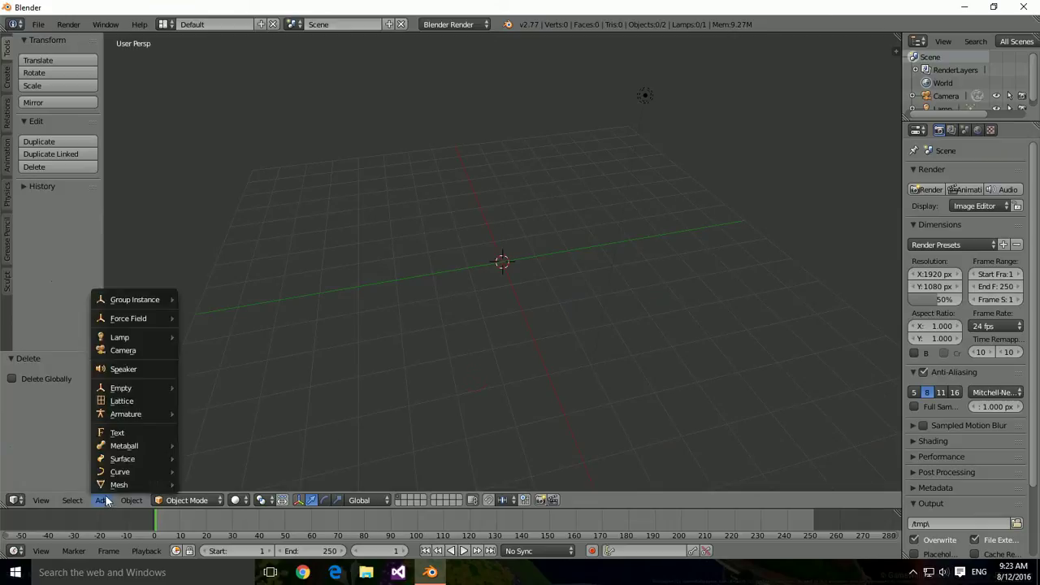
mouse_move(117, 487)
left_click(257, 391)
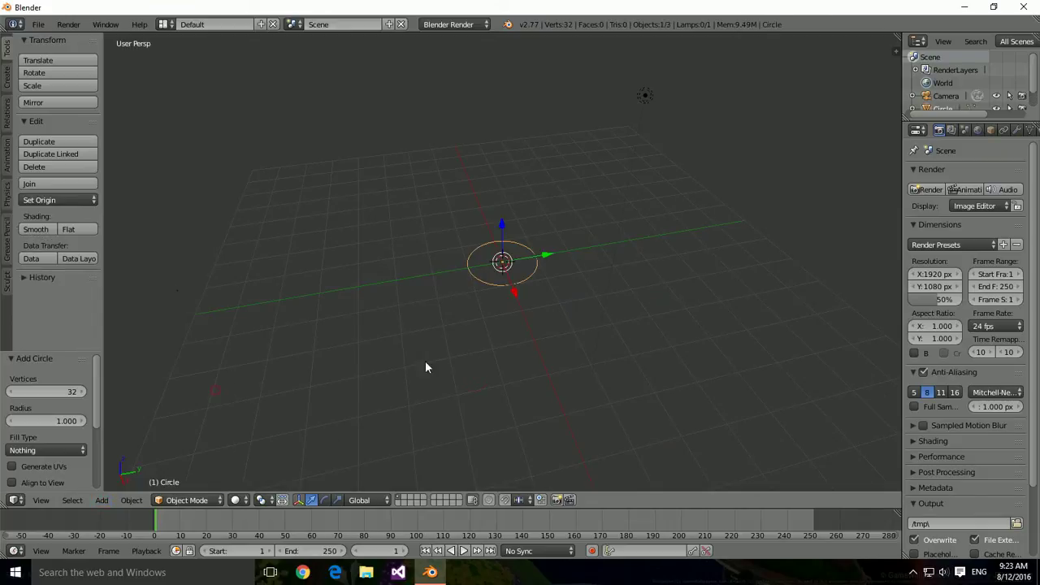
middle_click_drag(562, 330, 411, 332)
middle_click_drag(528, 300, 458, 341)
scroll(485, 326, "up", 10)
scroll(488, 319, "down", 10)
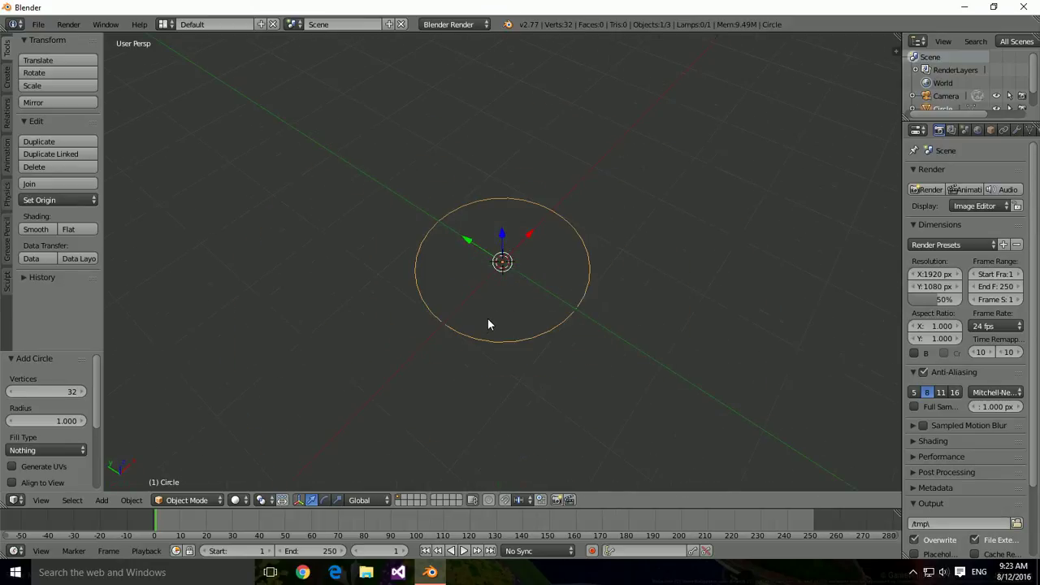
left_click(96, 501)
mouse_move(130, 485)
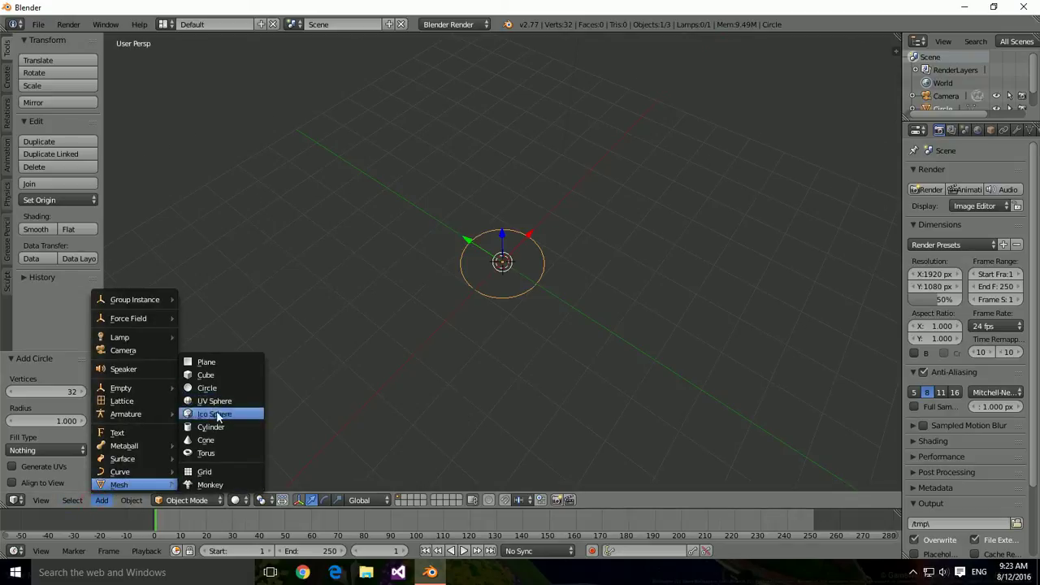
middle_click_drag(576, 307, 546, 292)
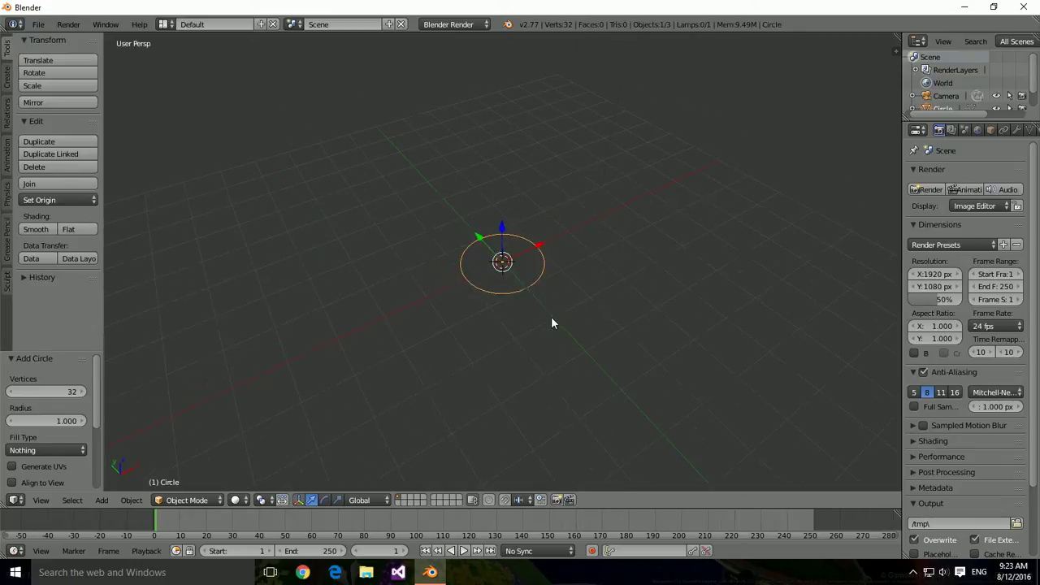
Delete the circle, add a UV sphere and move it left along X to -1.383
key("x")
left_click(551, 324)
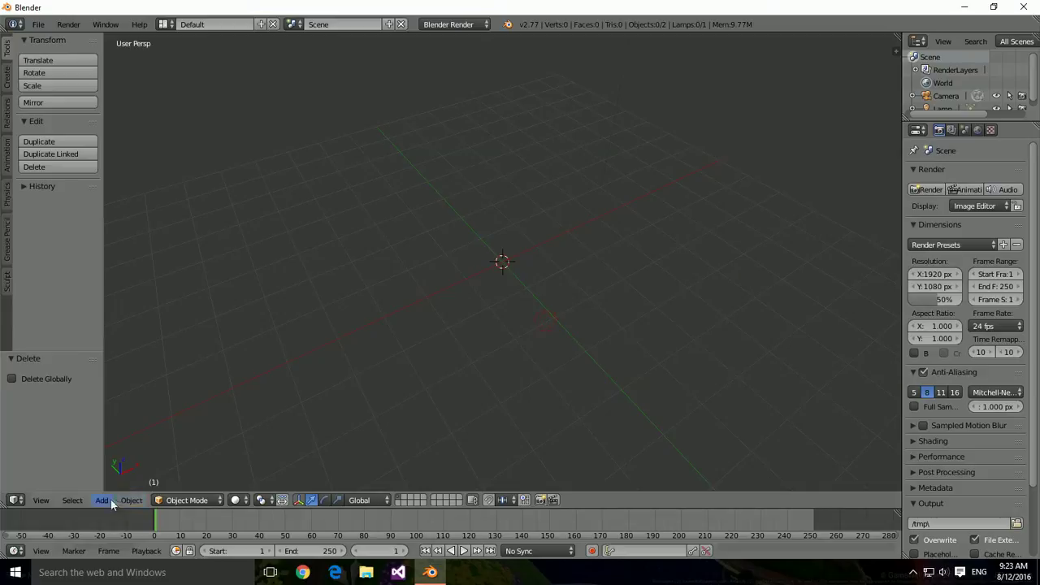
left_click(101, 500)
mouse_move(119, 485)
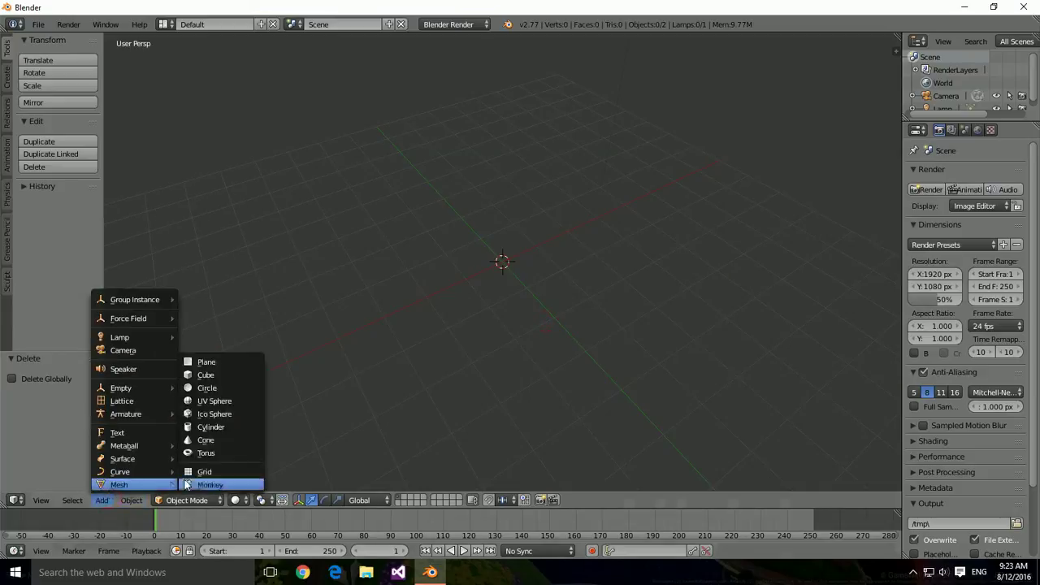
left_click(218, 403)
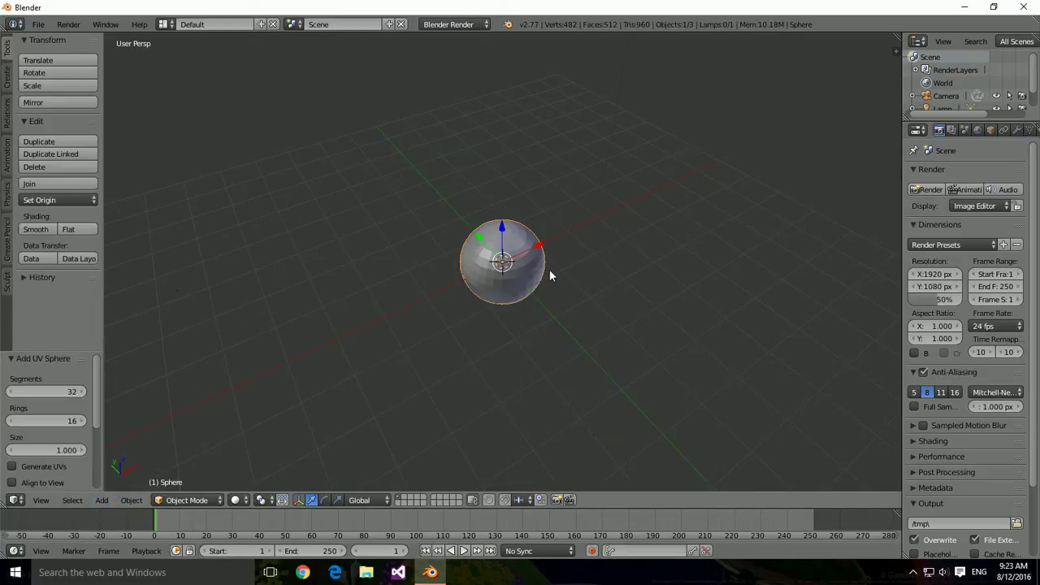
middle_click_drag(569, 291, 549, 291)
left_click_drag(549, 260, 421, 284)
Add a size 1.000 icosphere and move it right along X to 2.259
left_click(102, 500)
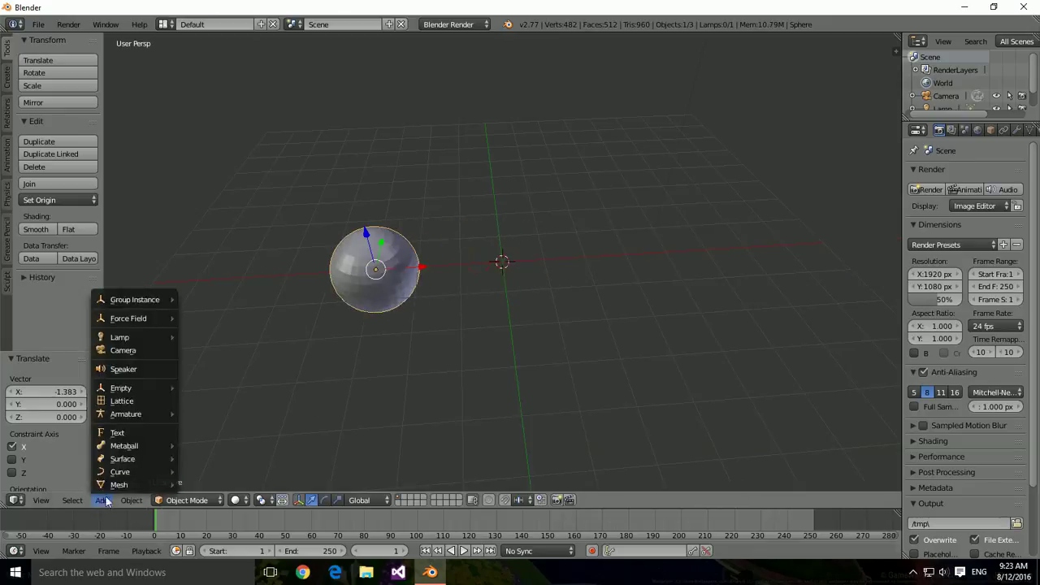
mouse_move(110, 484)
left_click(229, 414)
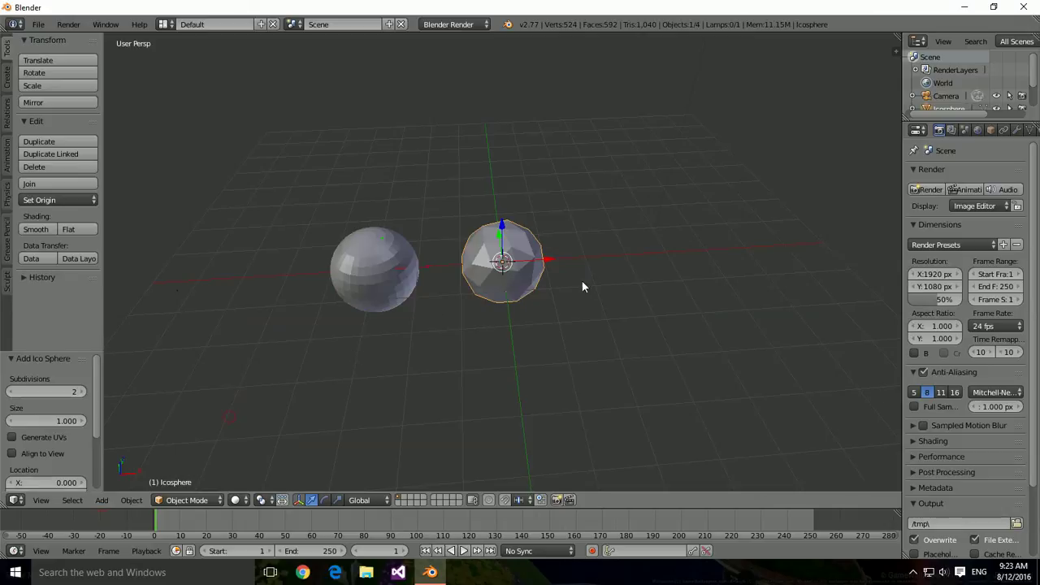
left_click_drag(549, 265, 643, 258)
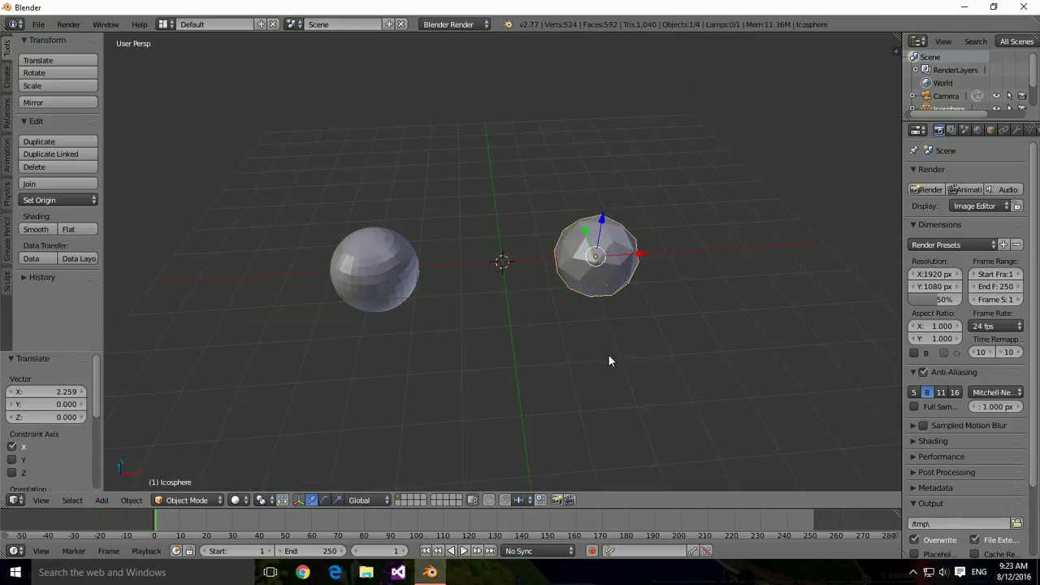
middle_click_drag(602, 333, 600, 302)
left_click(102, 500)
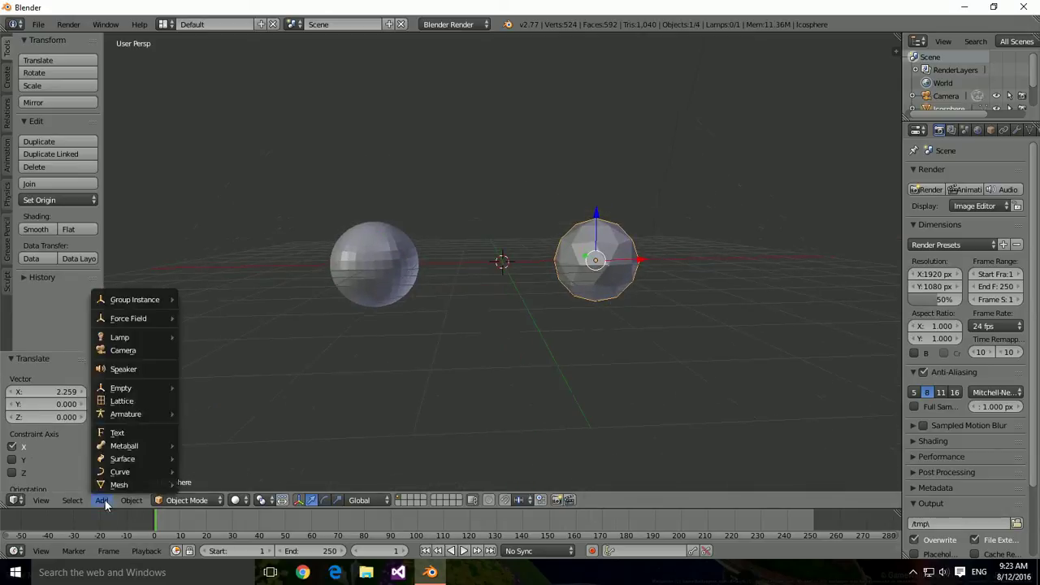
mouse_move(120, 486)
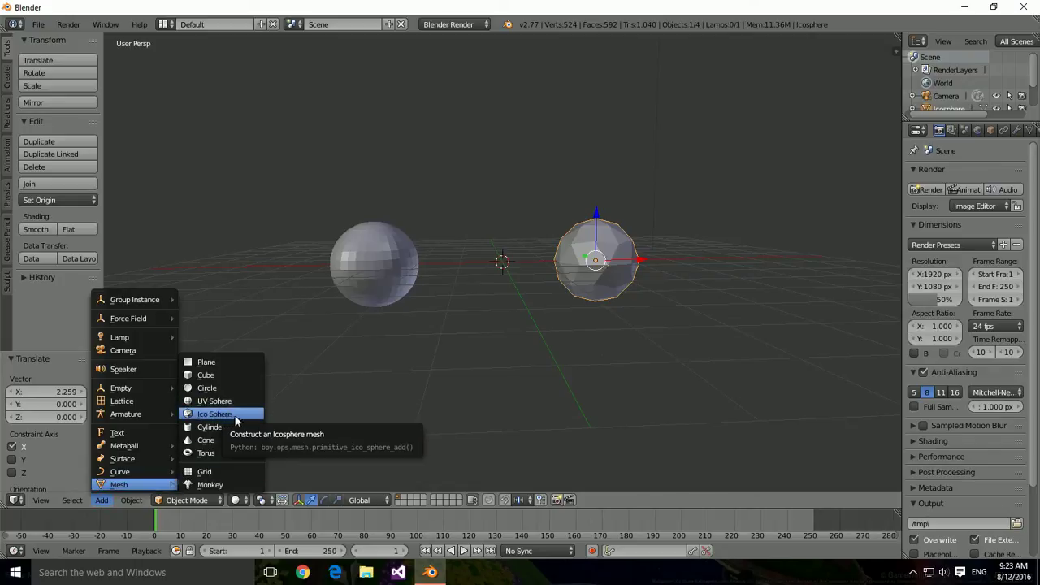
Orbit and zoom around both spheres, selecting the UV sphere and icosphere in turn
middle_click_drag(453, 336, 497, 342)
scroll(469, 320, "up", 4)
right_click(346, 284)
middle_click_drag(558, 321, 504, 320)
right_click(593, 271)
middle_click_drag(594, 272, 546, 335)
middle_click_drag(449, 355, 426, 351)
right_click(365, 288)
right_click(624, 286)
Orbit so each sphere fills the view in turn, selecting each to compare them
middle_click_drag(325, 315, 539, 352)
right_click(498, 350)
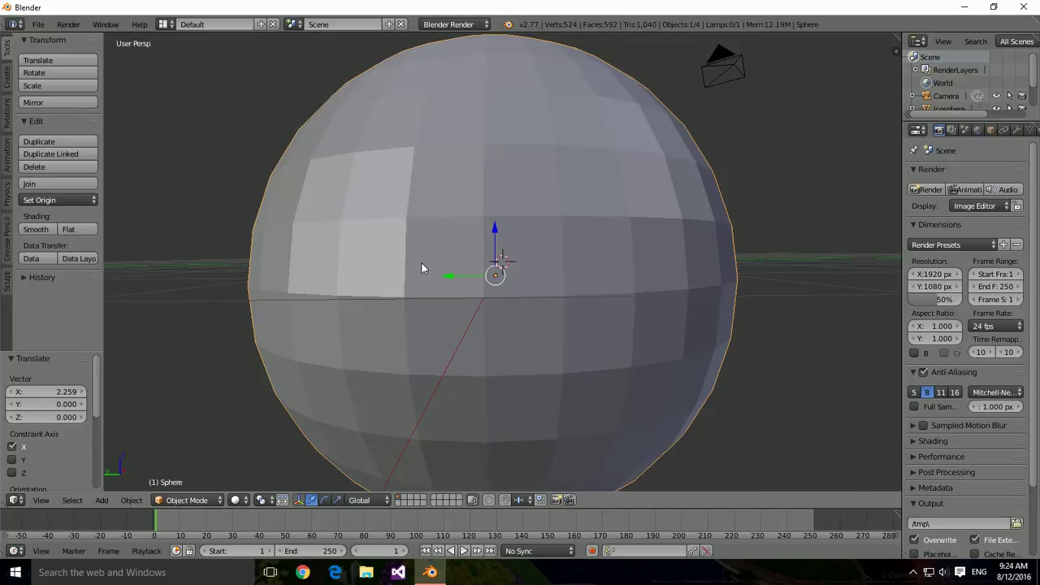
middle_click_drag(695, 330, 444, 330)
right_click(518, 277)
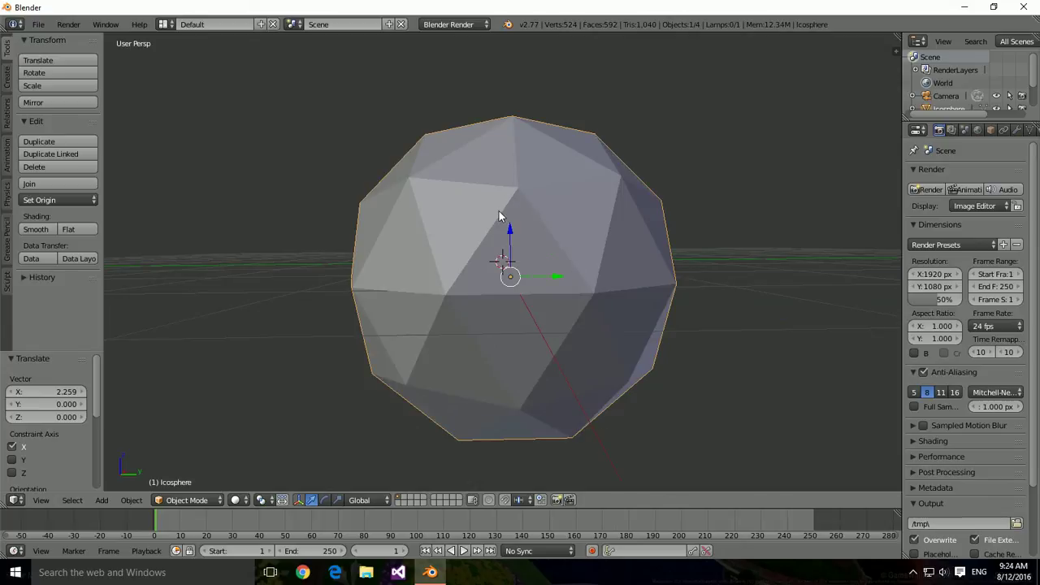
middle_click_drag(604, 289, 468, 372)
right_click(344, 294)
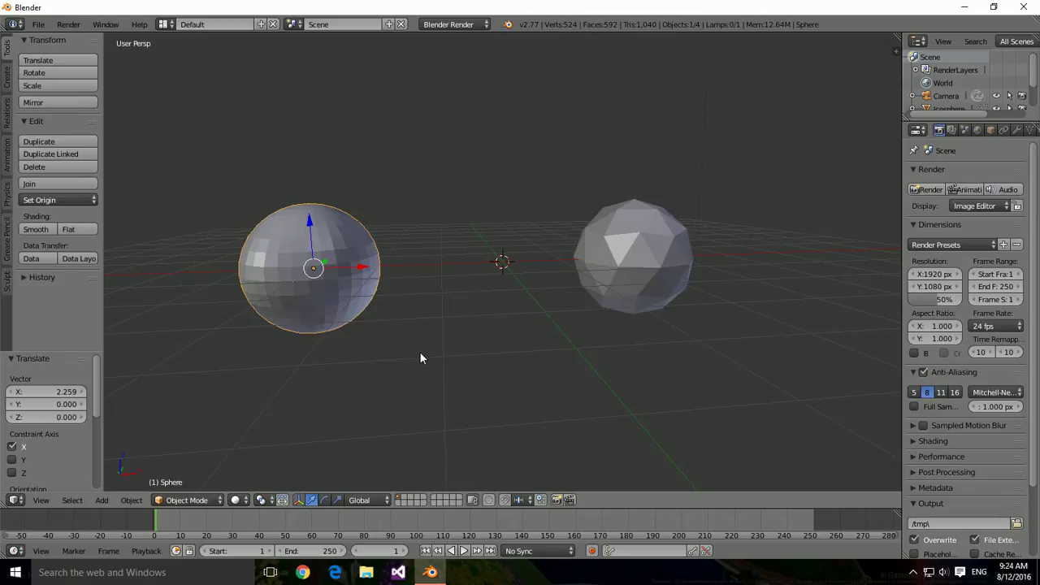
right_click(633, 269)
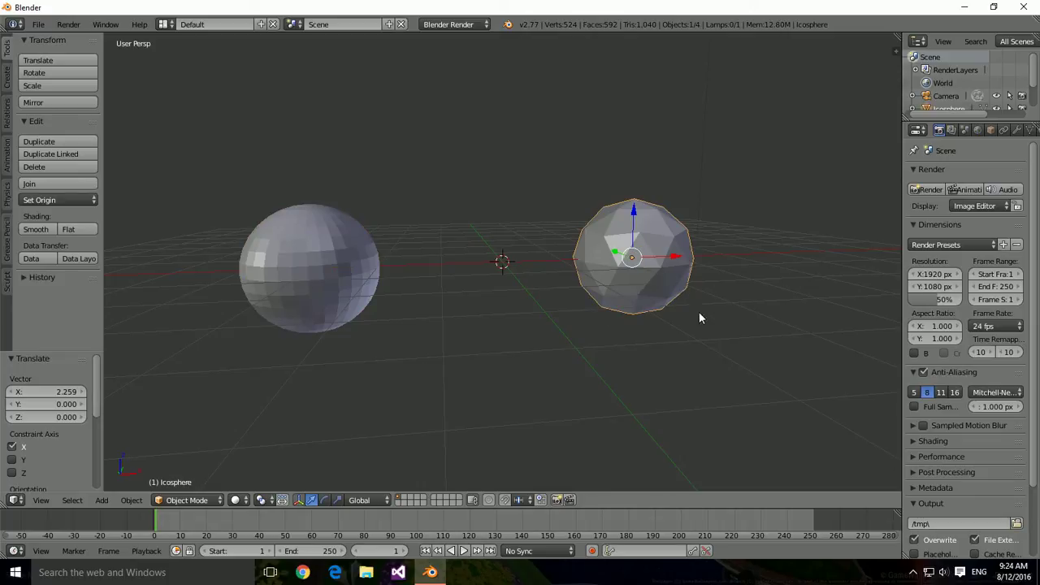
middle_click_drag(699, 313, 649, 326)
Delete the icosphere and then the UV sphere
key("x")
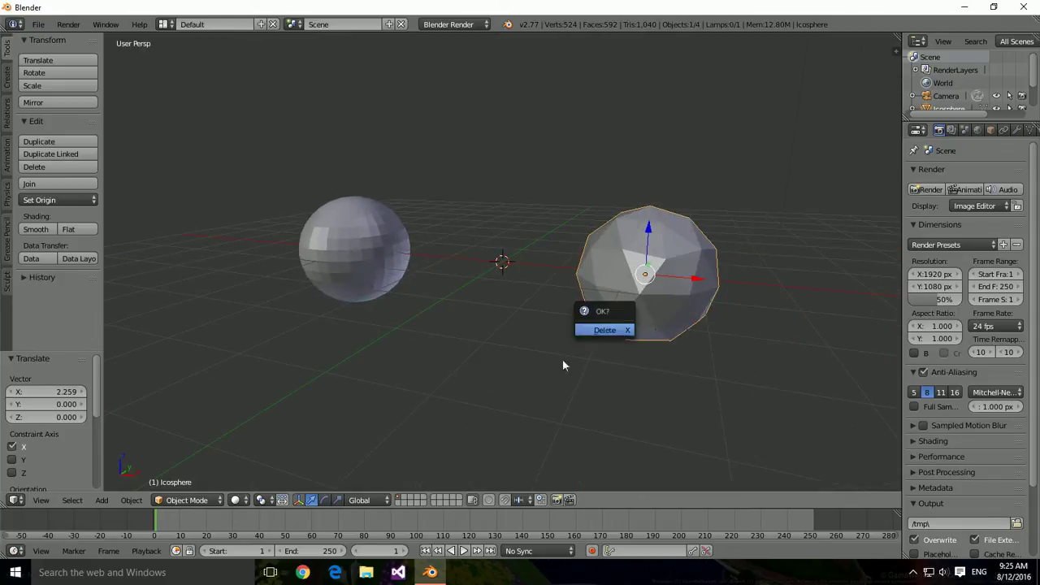
left_click(590, 329)
right_click(399, 267)
key("x")
left_click(408, 267)
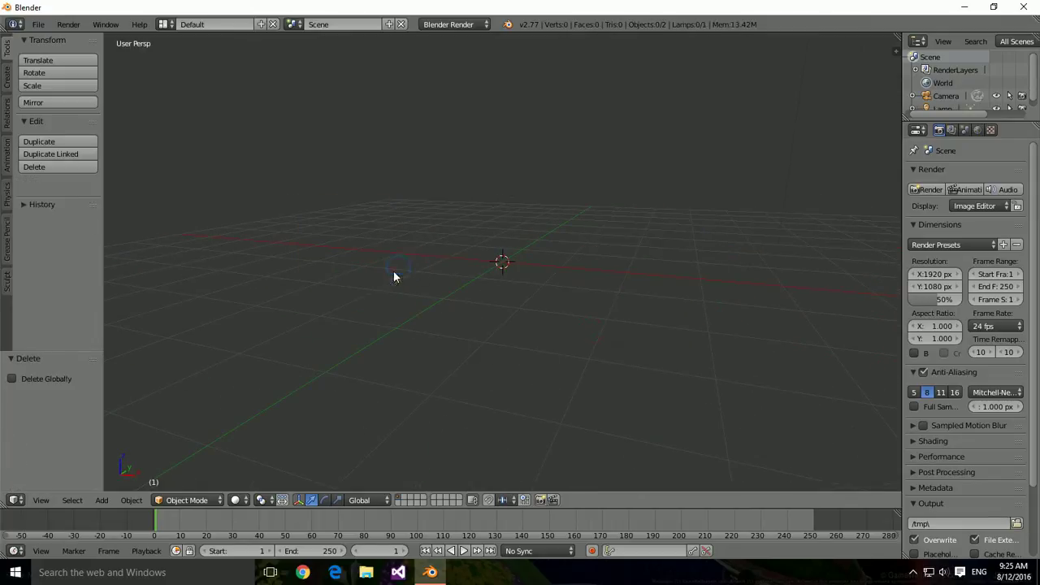
Add a cylinder, look down on it, then delete it
left_click(103, 501)
mouse_move(114, 485)
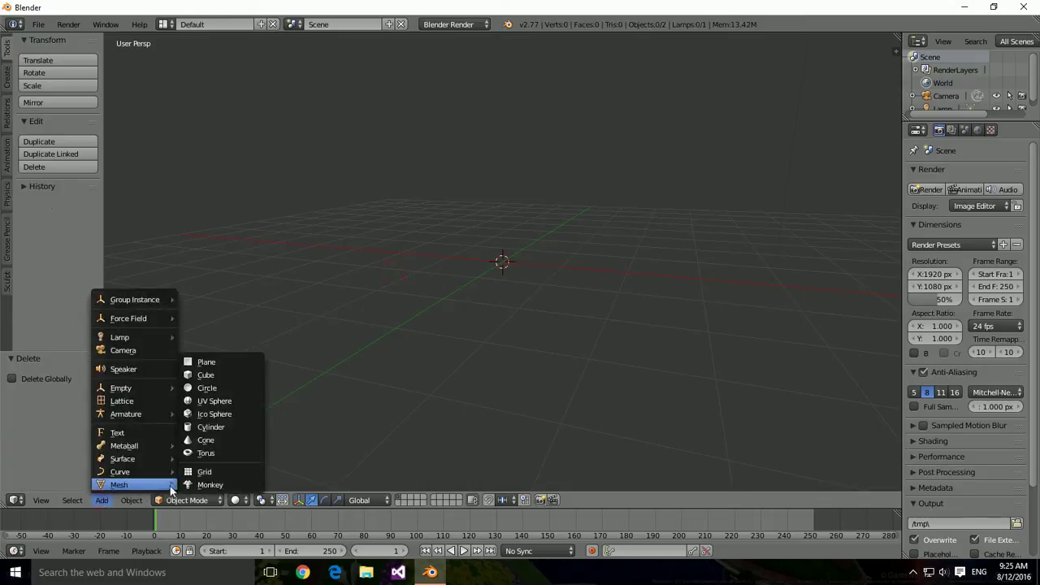
left_click(211, 428)
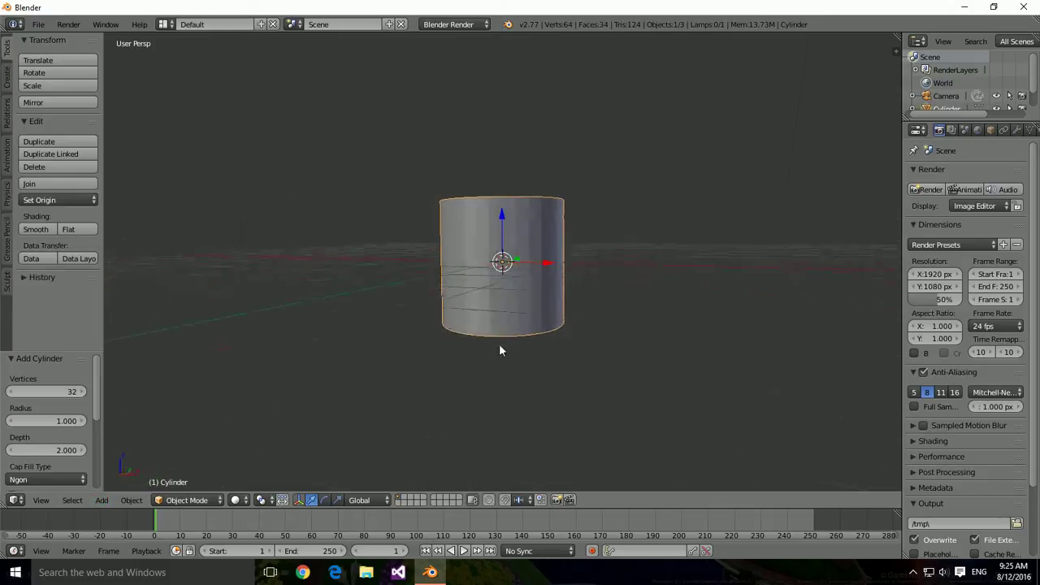
middle_click_drag(459, 350, 615, 391)
middle_click_drag(692, 390, 561, 375)
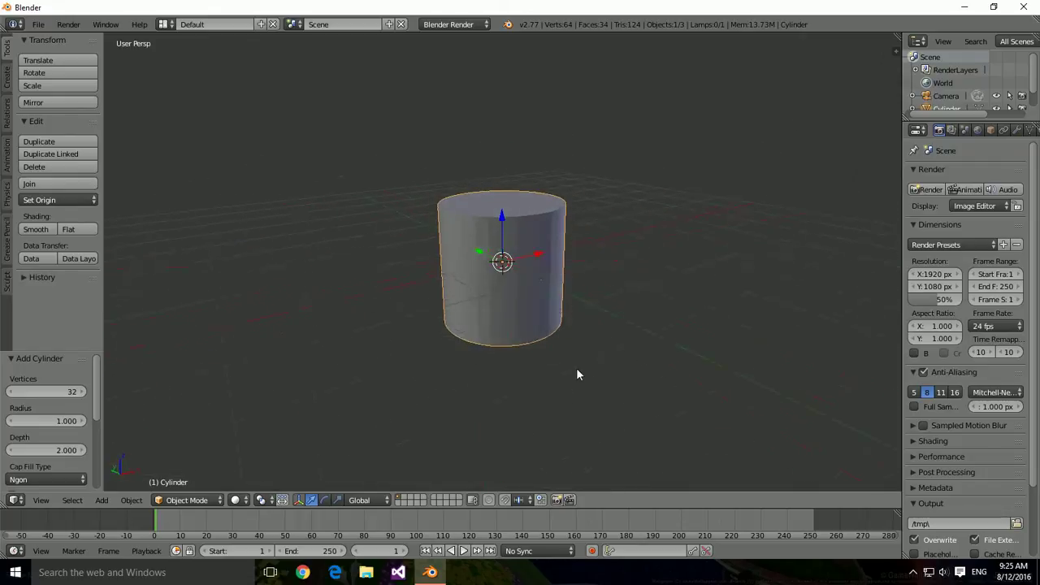
key("x")
left_click(534, 401)
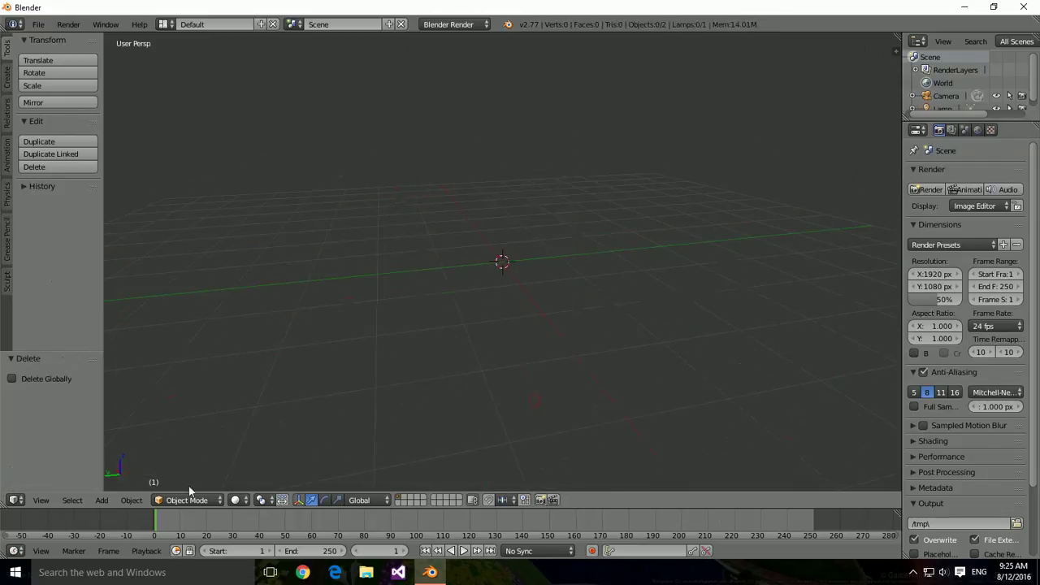
Add a cone, orbit slightly around it, then delete it
left_click(96, 502)
mouse_move(122, 484)
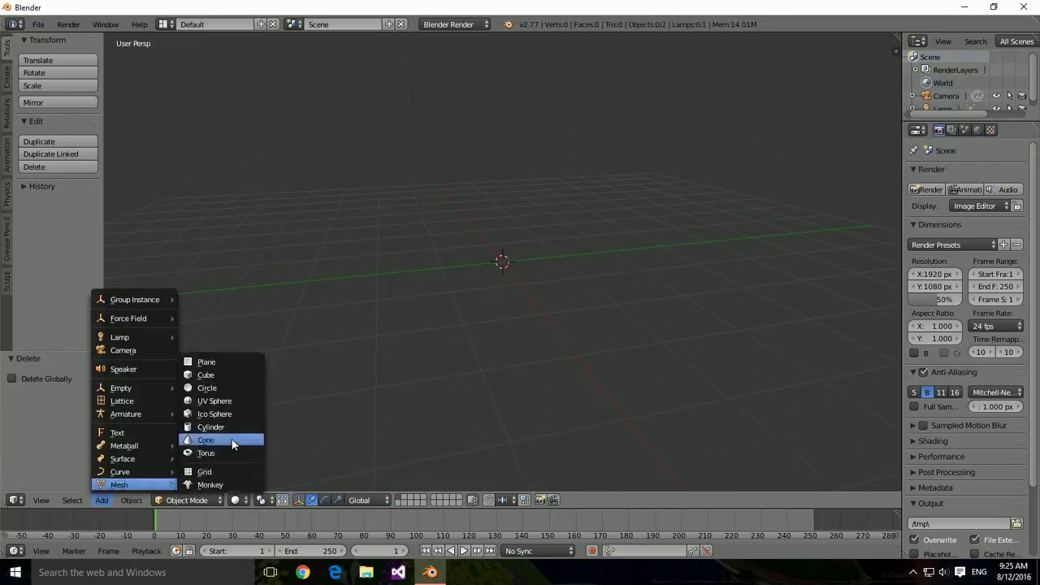
left_click(205, 440)
mouse_move(561, 325)
middle_mouse_down()
mouse_move(387, 322)
mouse_move(564, 351)
mouse_move(603, 284)
mouse_move(559, 296)
mouse_move(544, 336)
middle_mouse_up()
key("x")
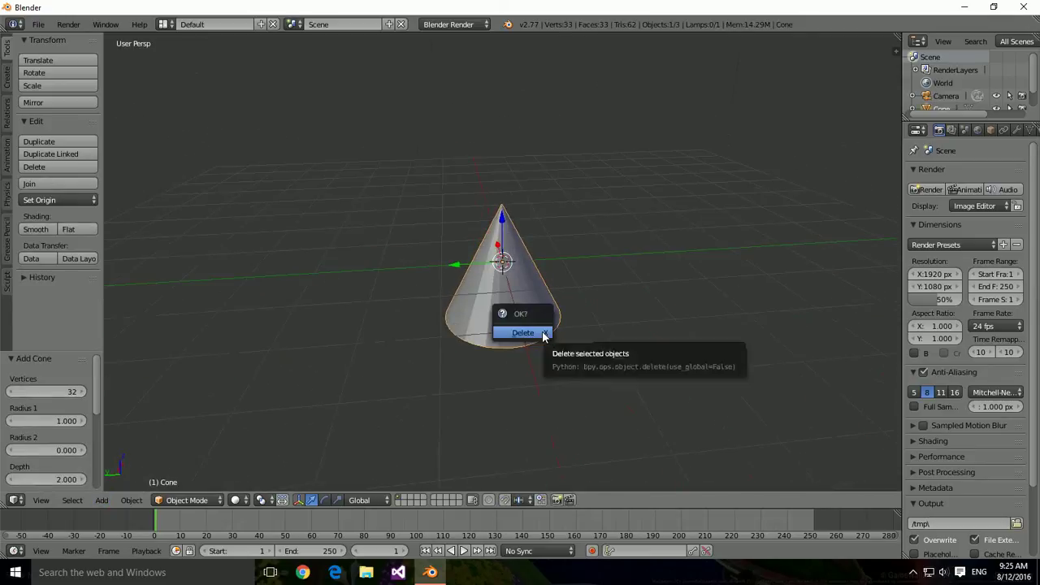
left_click(543, 334)
Add a torus at the origin
left_click(96, 502)
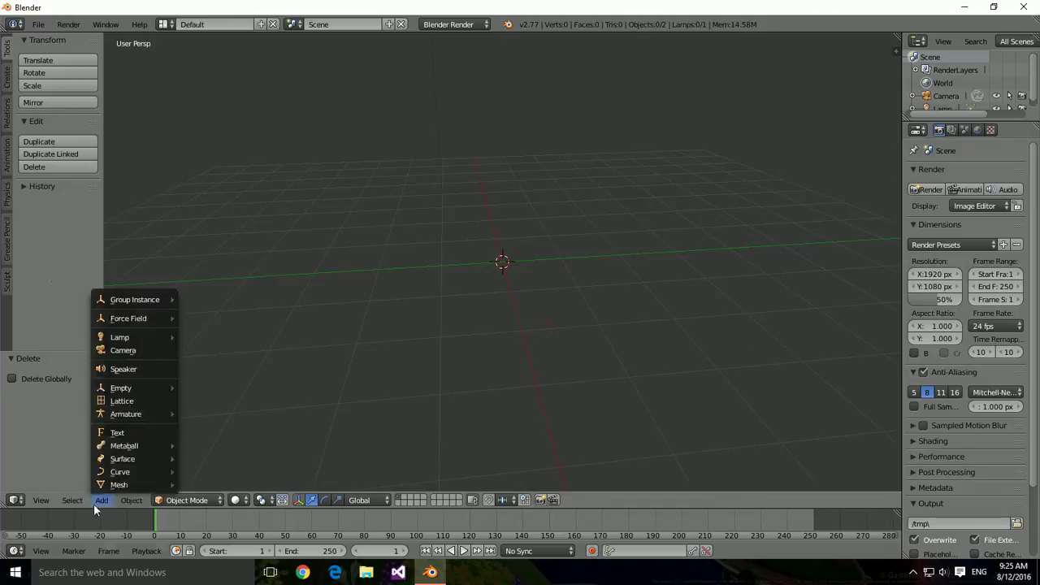
mouse_move(119, 484)
left_click(202, 454)
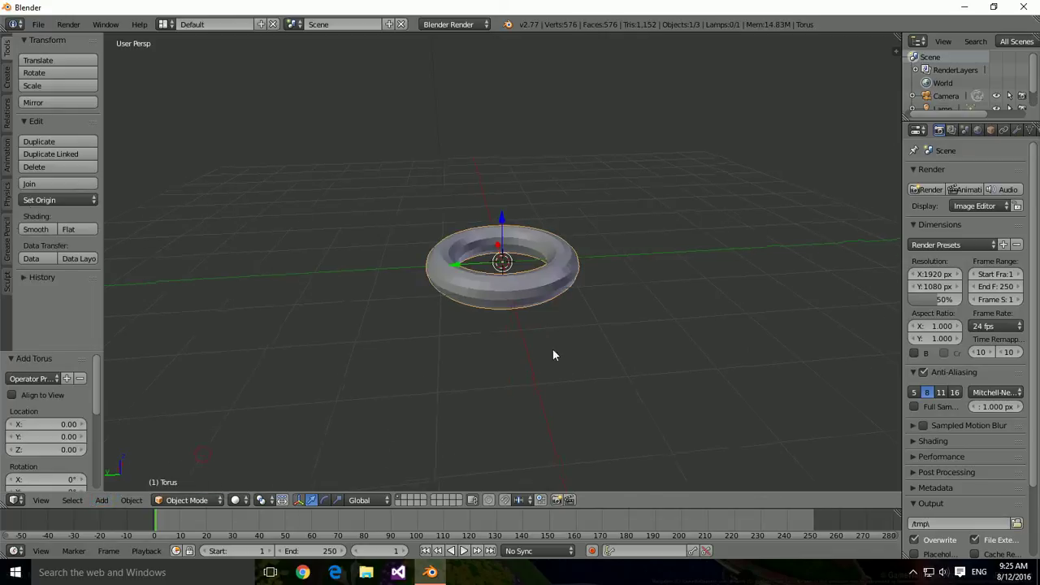
scroll(481, 339, "up", 6)
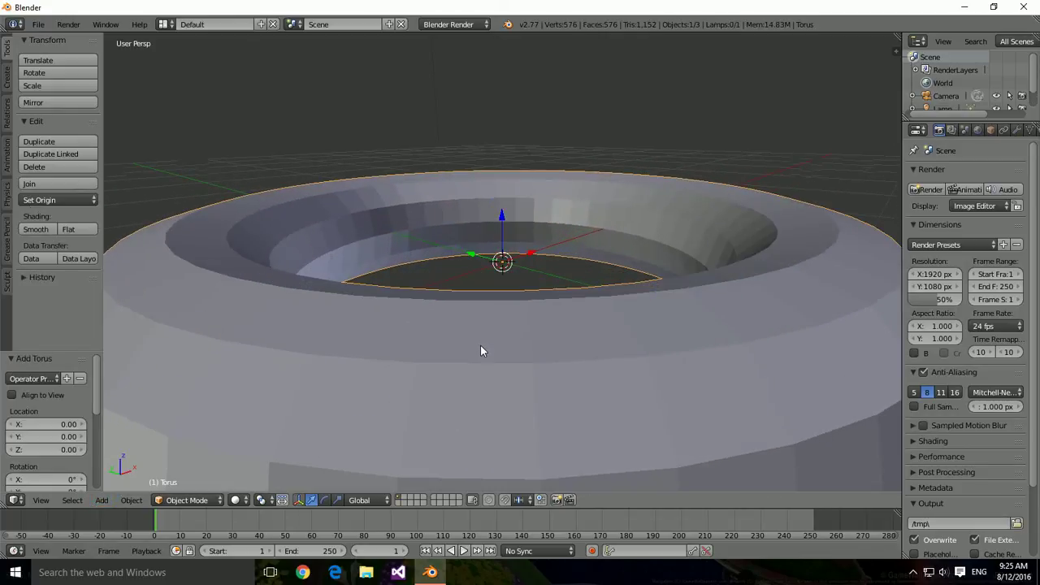
scroll(480, 348, "down", 5)
Add a circle and raise it along Z to 0.758 above the torus
left_click(101, 500)
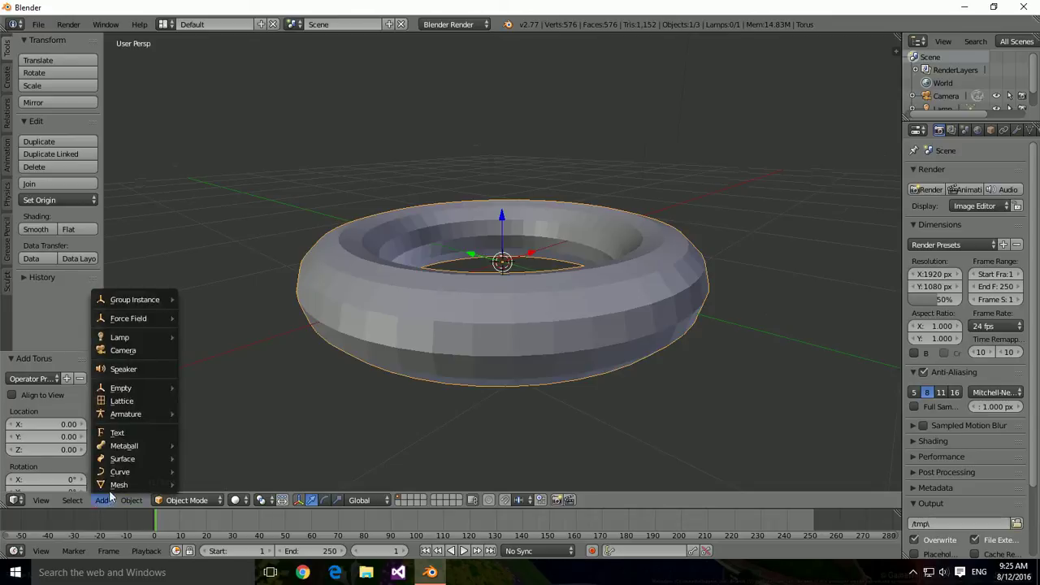
mouse_move(118, 484)
left_click(207, 388)
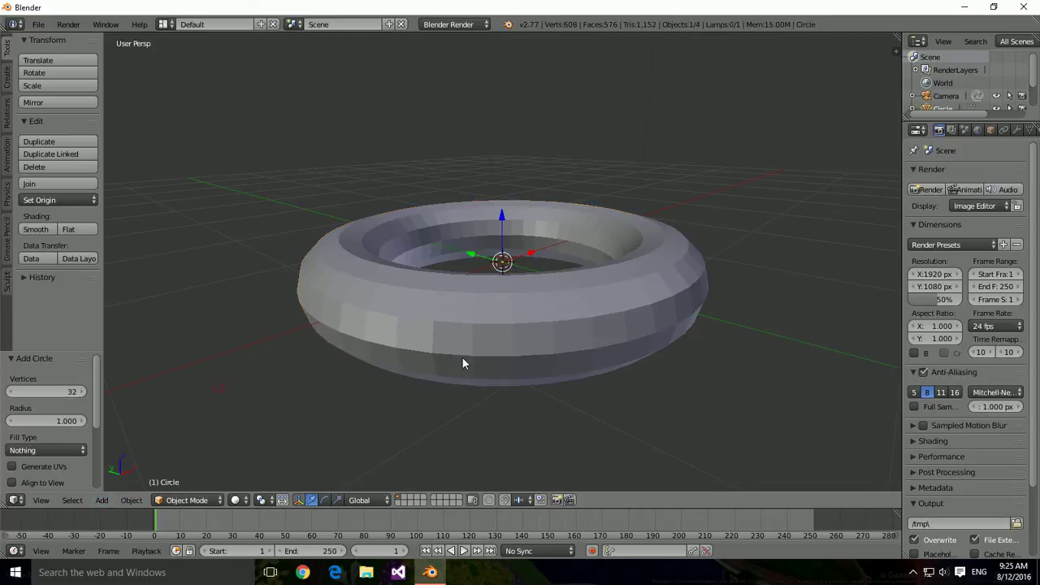
scroll(441, 365, "down", 1)
key("g")
key("z")
left_click(499, 128)
middle_click_drag(499, 128, 525, 189)
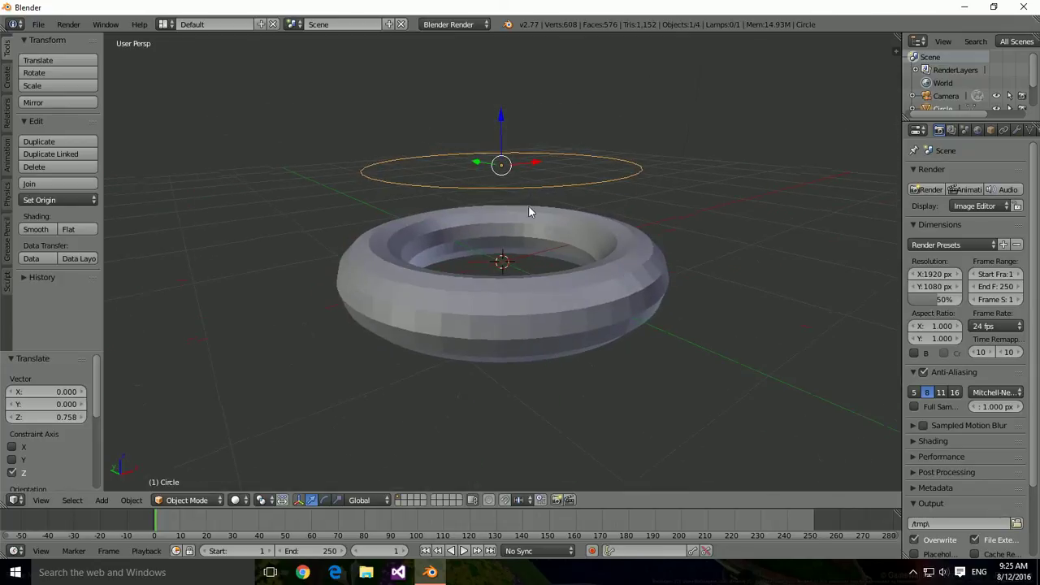
Inspect the torus from several angles, including its hole, then delete the raised circle
middle_click_drag(484, 308, 478, 282)
scroll(478, 282, "up", 8)
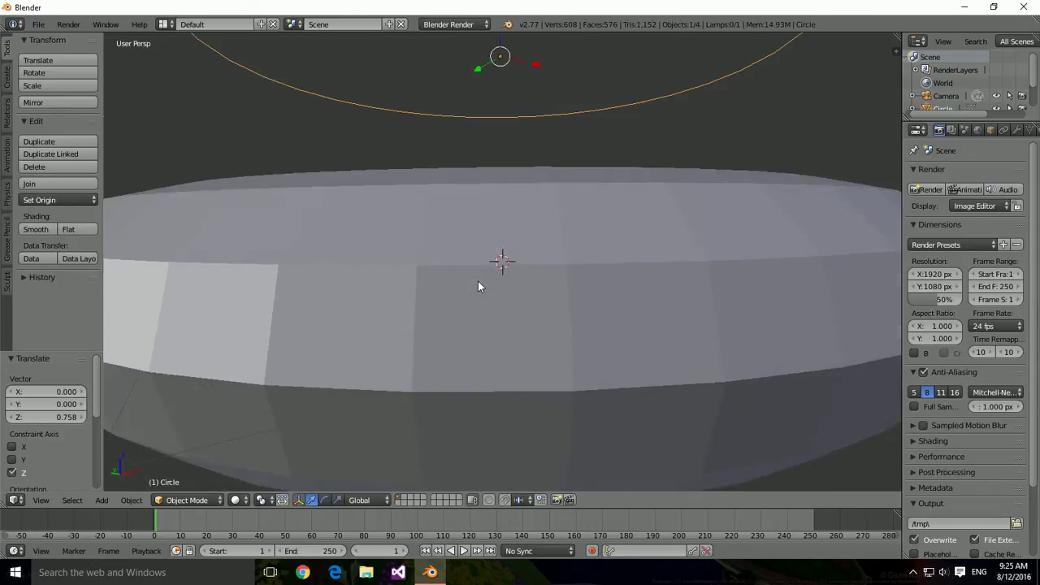
scroll(478, 286, "up", 5)
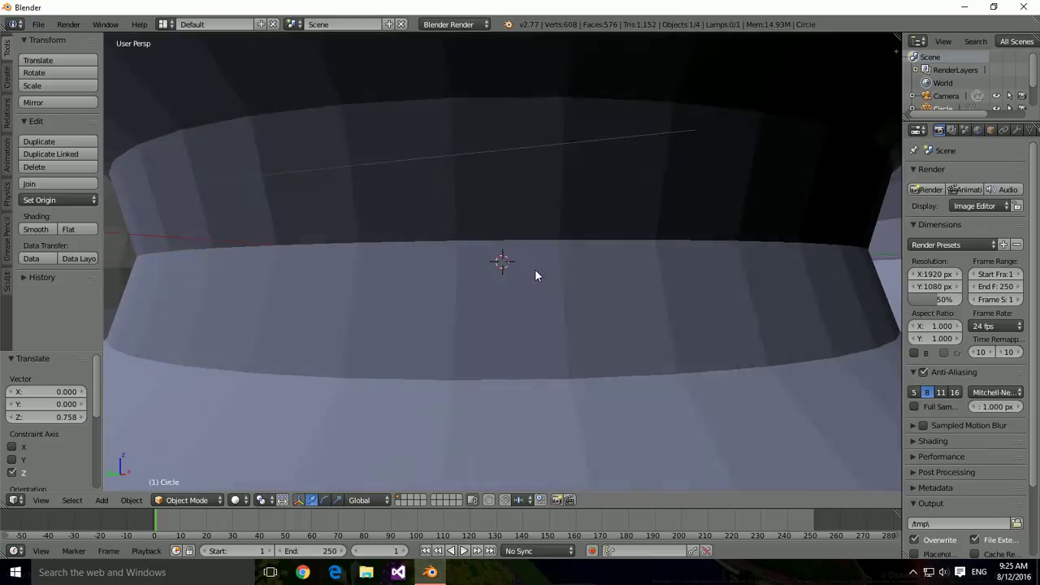
middle_click_drag(619, 274, 289, 254)
scroll(440, 252, "down", 6)
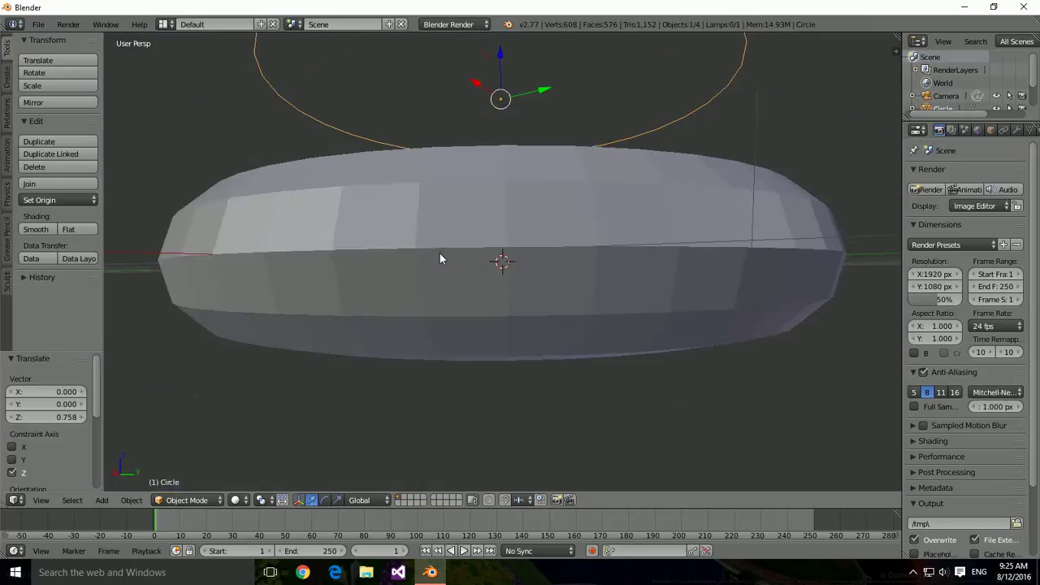
middle_click_drag(454, 272, 566, 324)
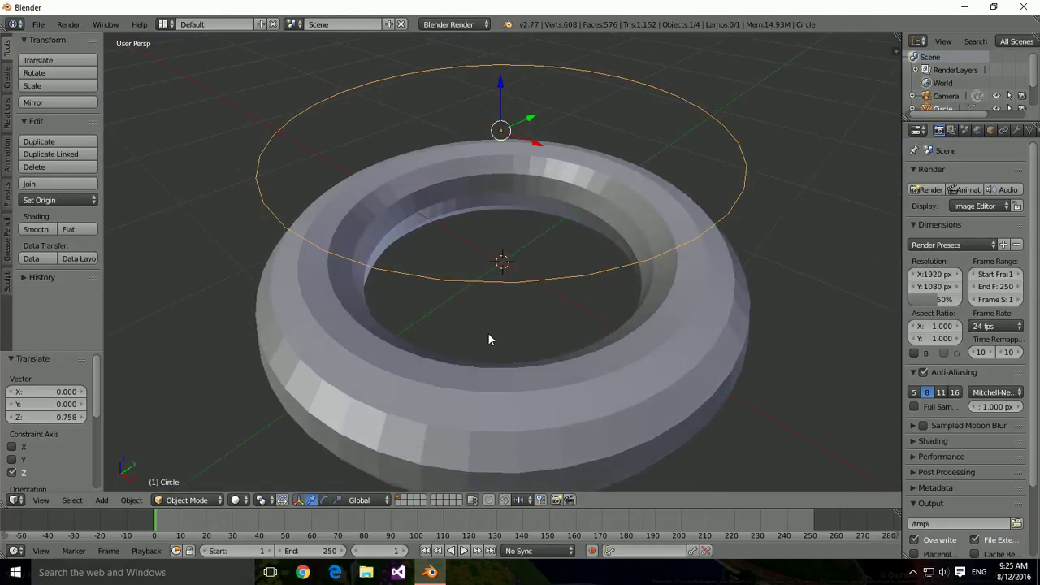
mouse_move(481, 342)
middle_mouse_down()
mouse_move(597, 344)
mouse_move(415, 298)
mouse_move(383, 318)
mouse_move(416, 371)
mouse_move(495, 414)
mouse_move(533, 417)
mouse_move(519, 400)
mouse_move(272, 415)
mouse_move(367, 396)
mouse_move(480, 323)
mouse_move(475, 303)
middle_mouse_up()
key("x")
left_click(567, 330)
scroll(537, 406, "down", 4)
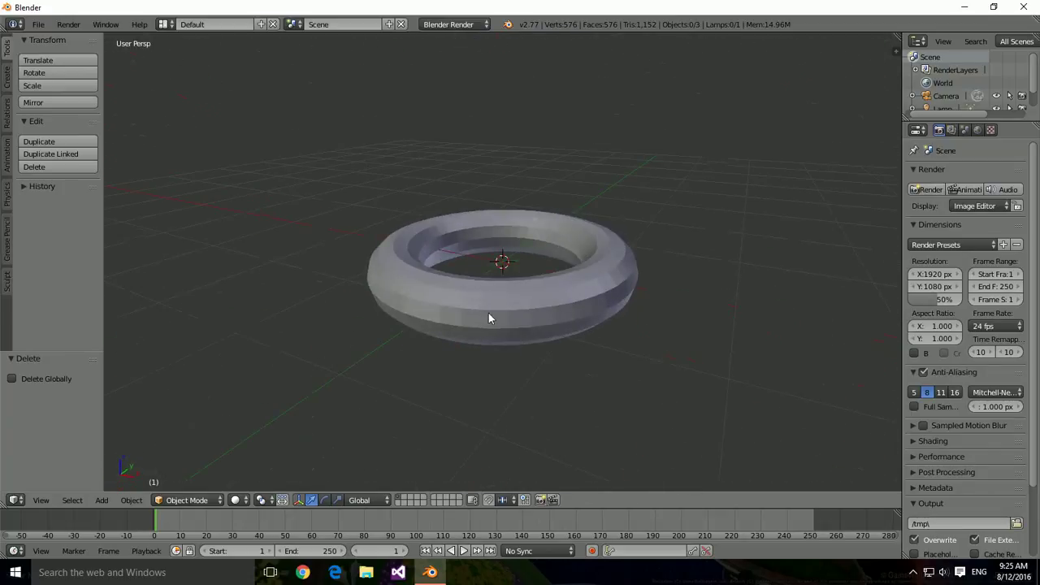
Select the torus, raise it along Z, then delete it
right_click(489, 317)
middle_click_drag(575, 289, 504, 295)
scroll(417, 294, "up", 5)
scroll(416, 293, "down", 4)
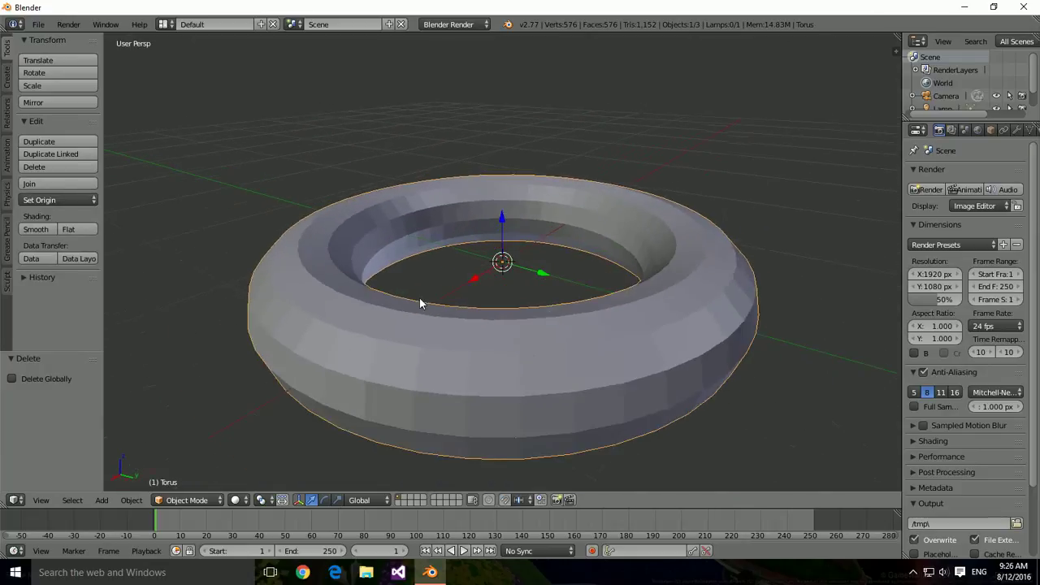
middle_click_drag(422, 320, 499, 260)
key("g")
key("z")
left_click(533, 185)
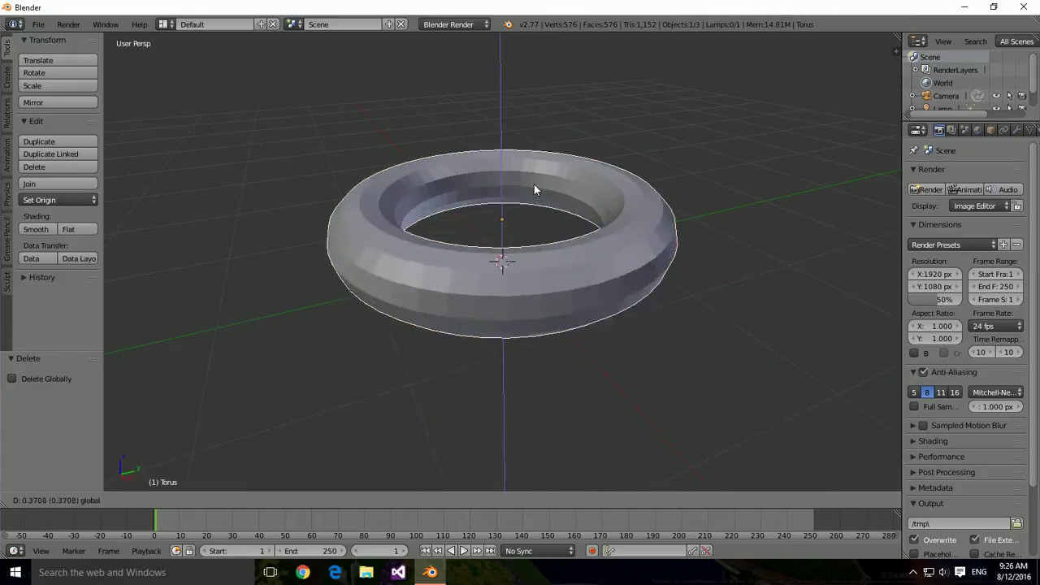
key("x")
left_click(489, 298)
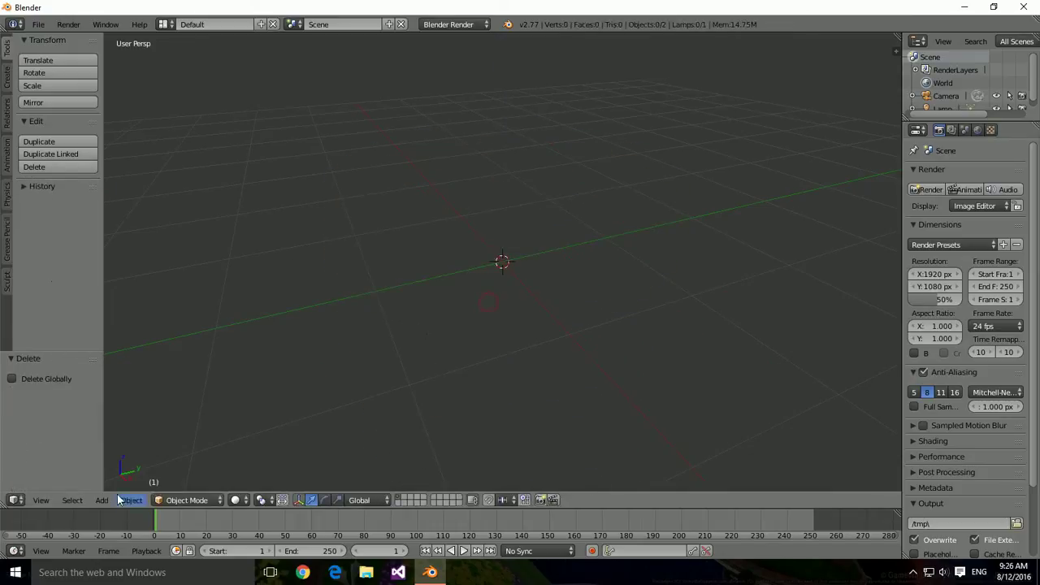
Add a 10×10 grid, raise it along Z to 0.963, and view it from near the top
left_click(126, 500)
mouse_move(106, 500)
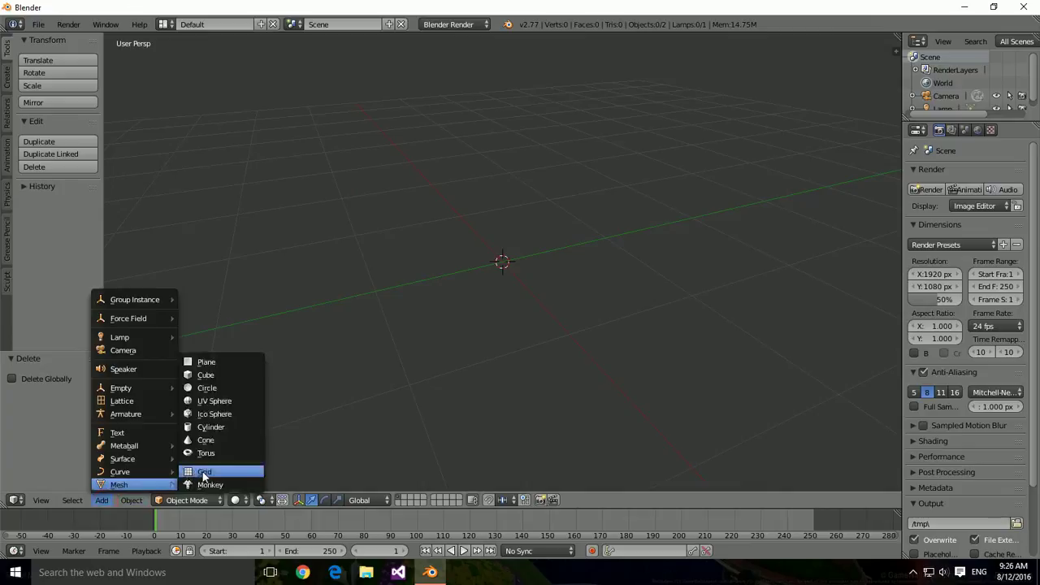
left_click(204, 475)
middle_click_drag(510, 346, 429, 355)
left_click_drag(500, 234, 497, 159)
mouse_move(498, 159)
middle_mouse_down()
mouse_move(516, 237)
mouse_move(557, 182)
mouse_move(560, 216)
mouse_move(510, 171)
middle_mouse_up()
left_click_drag(500, 127, 511, 209)
Delete the grid and add a radius 1.000 Suzanne monkey head at Z 0.963
key("x")
left_click(510, 209)
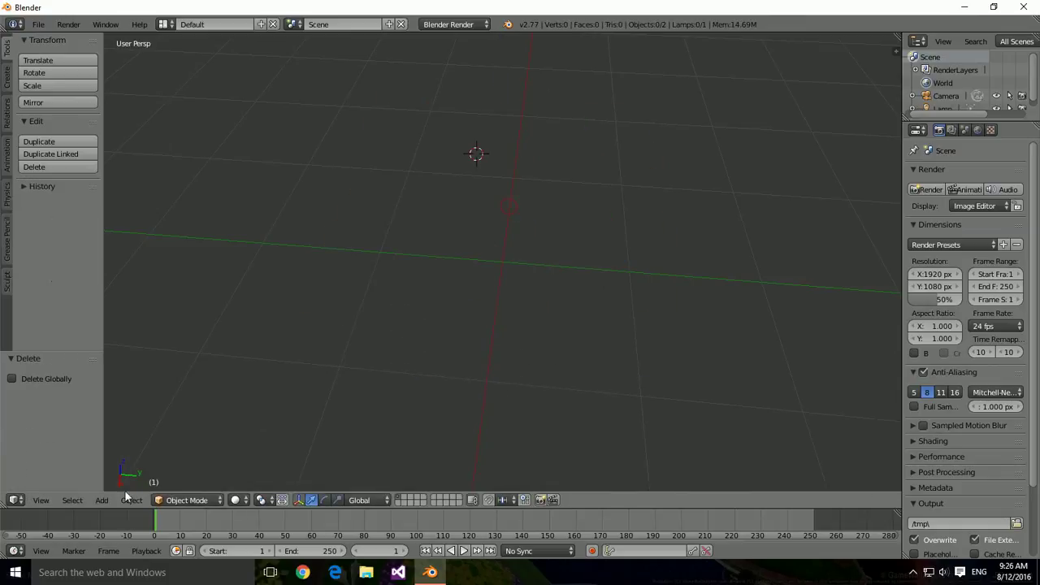
left_click(101, 500)
mouse_move(160, 488)
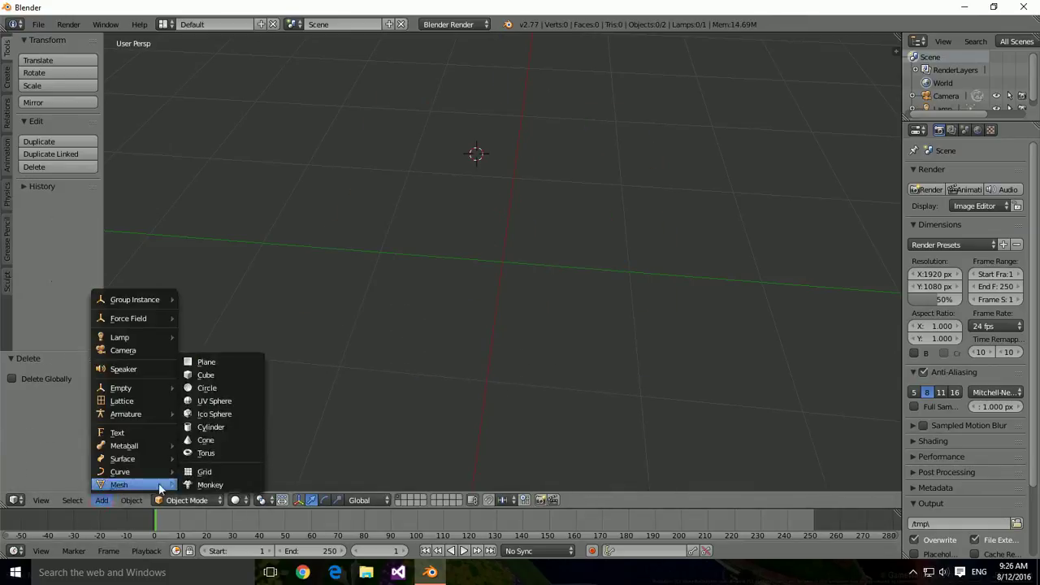
left_click(205, 485)
scroll(430, 379, "up", 1)
middle_click_drag(430, 374, 532, 366)
scroll(535, 341, "down", 3)
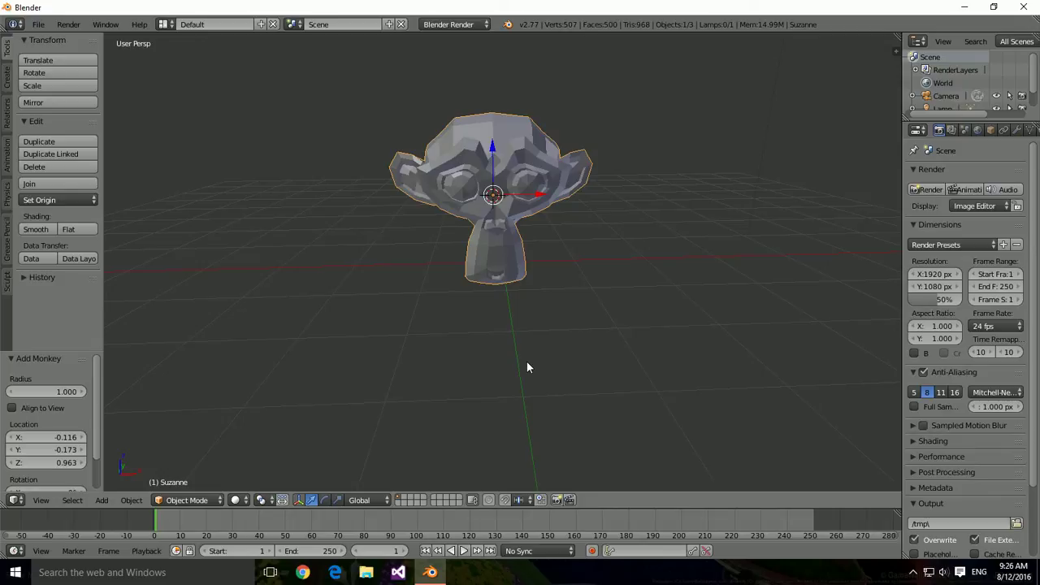
Orbit to a front view of Suzanne, then deselect and reselect all objects
middle_click_drag(524, 369, 241, 472)
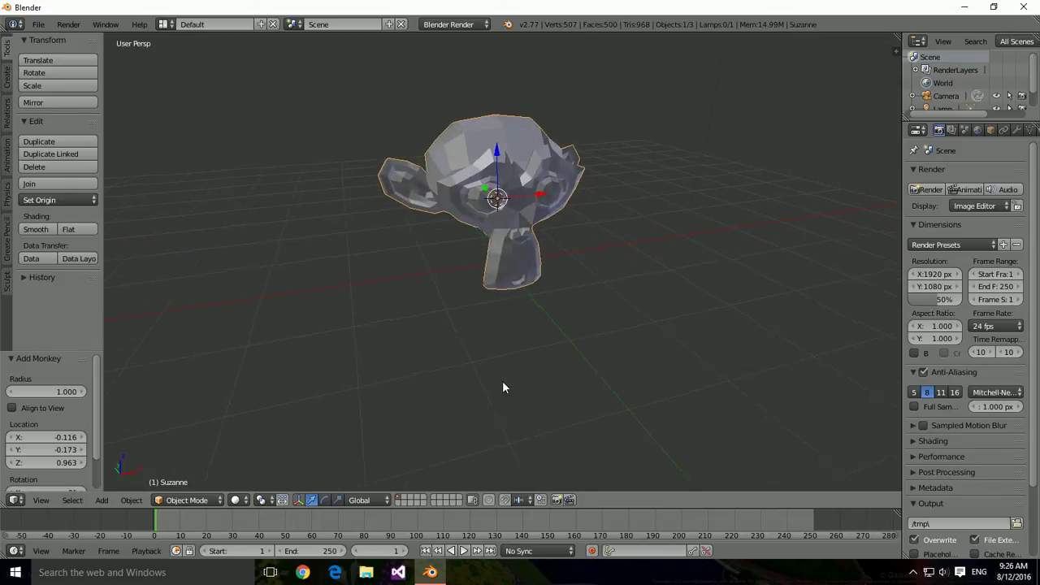
middle_click_drag(498, 389, 550, 381)
scroll(615, 372, "up", 3)
scroll(615, 372, "down", 3)
middle_click_drag(616, 372, 543, 331)
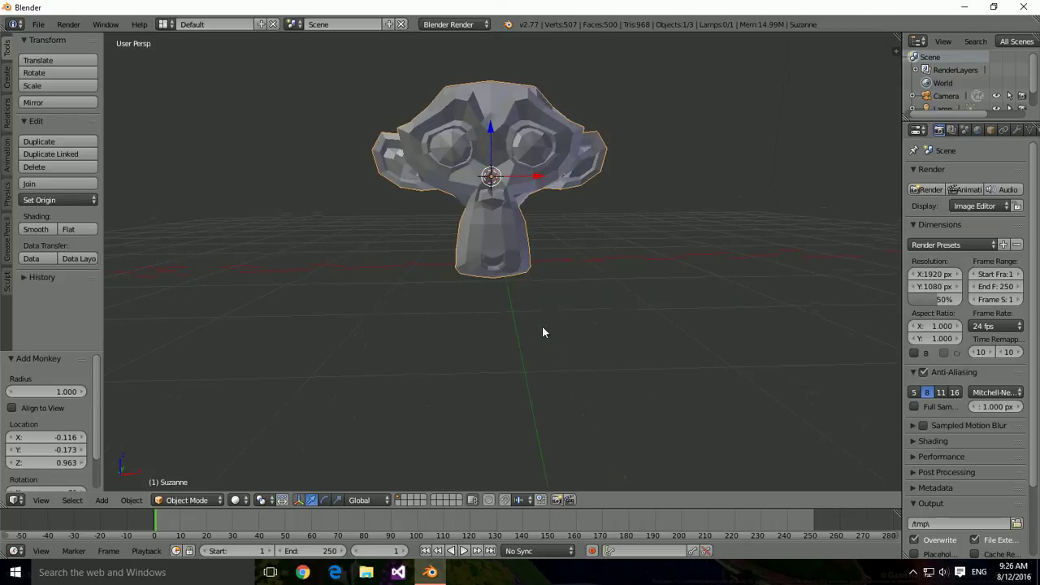
key("a")
scroll(564, 315, "down", 4)
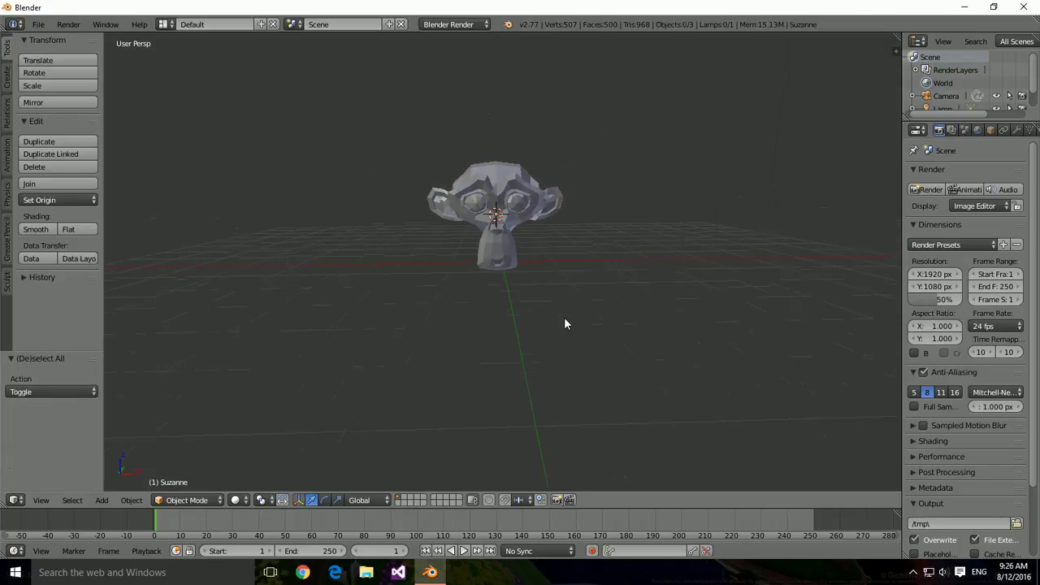
scroll(567, 326, "up", 3)
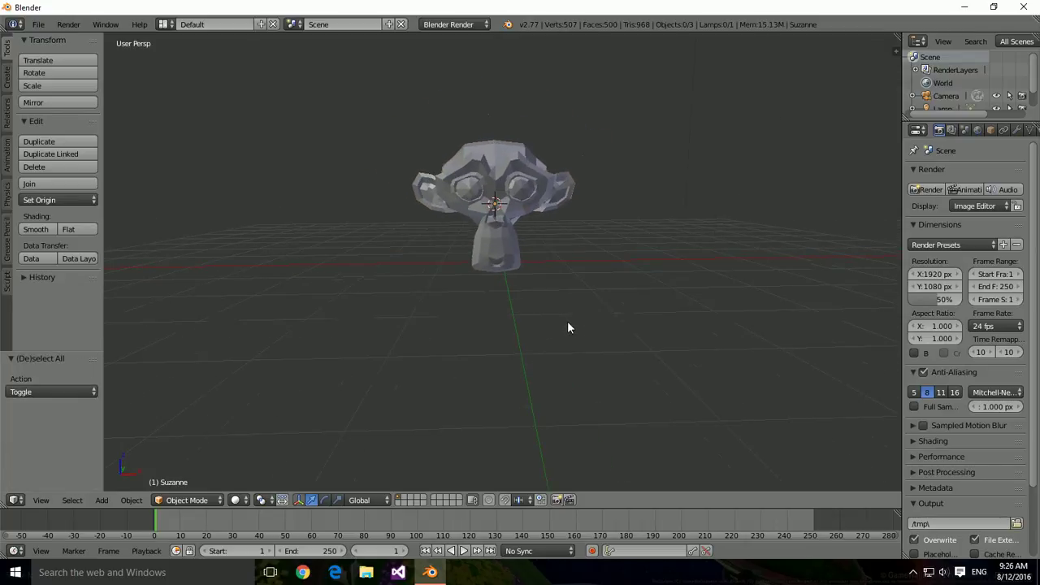
key("a")
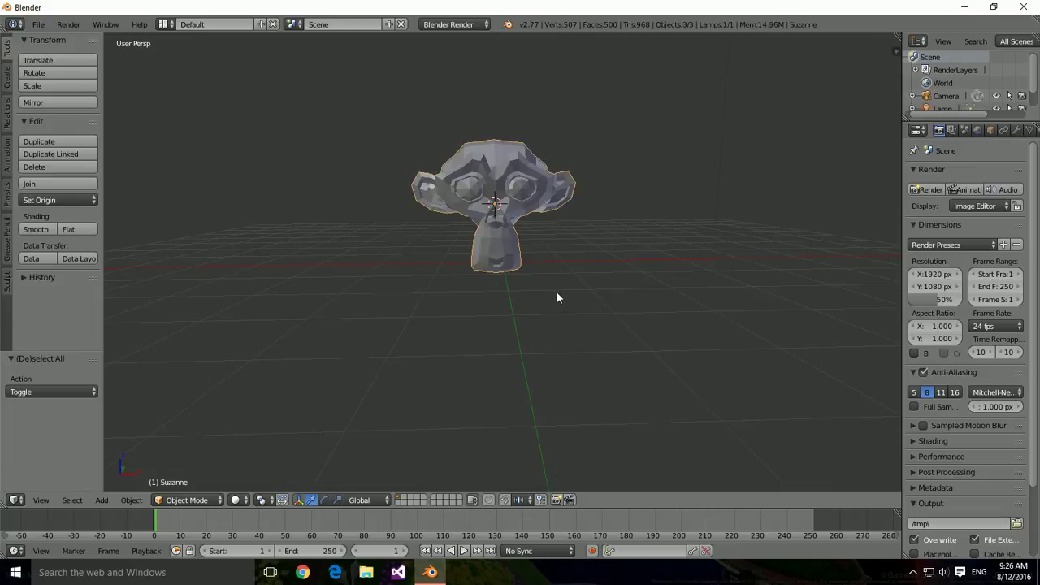